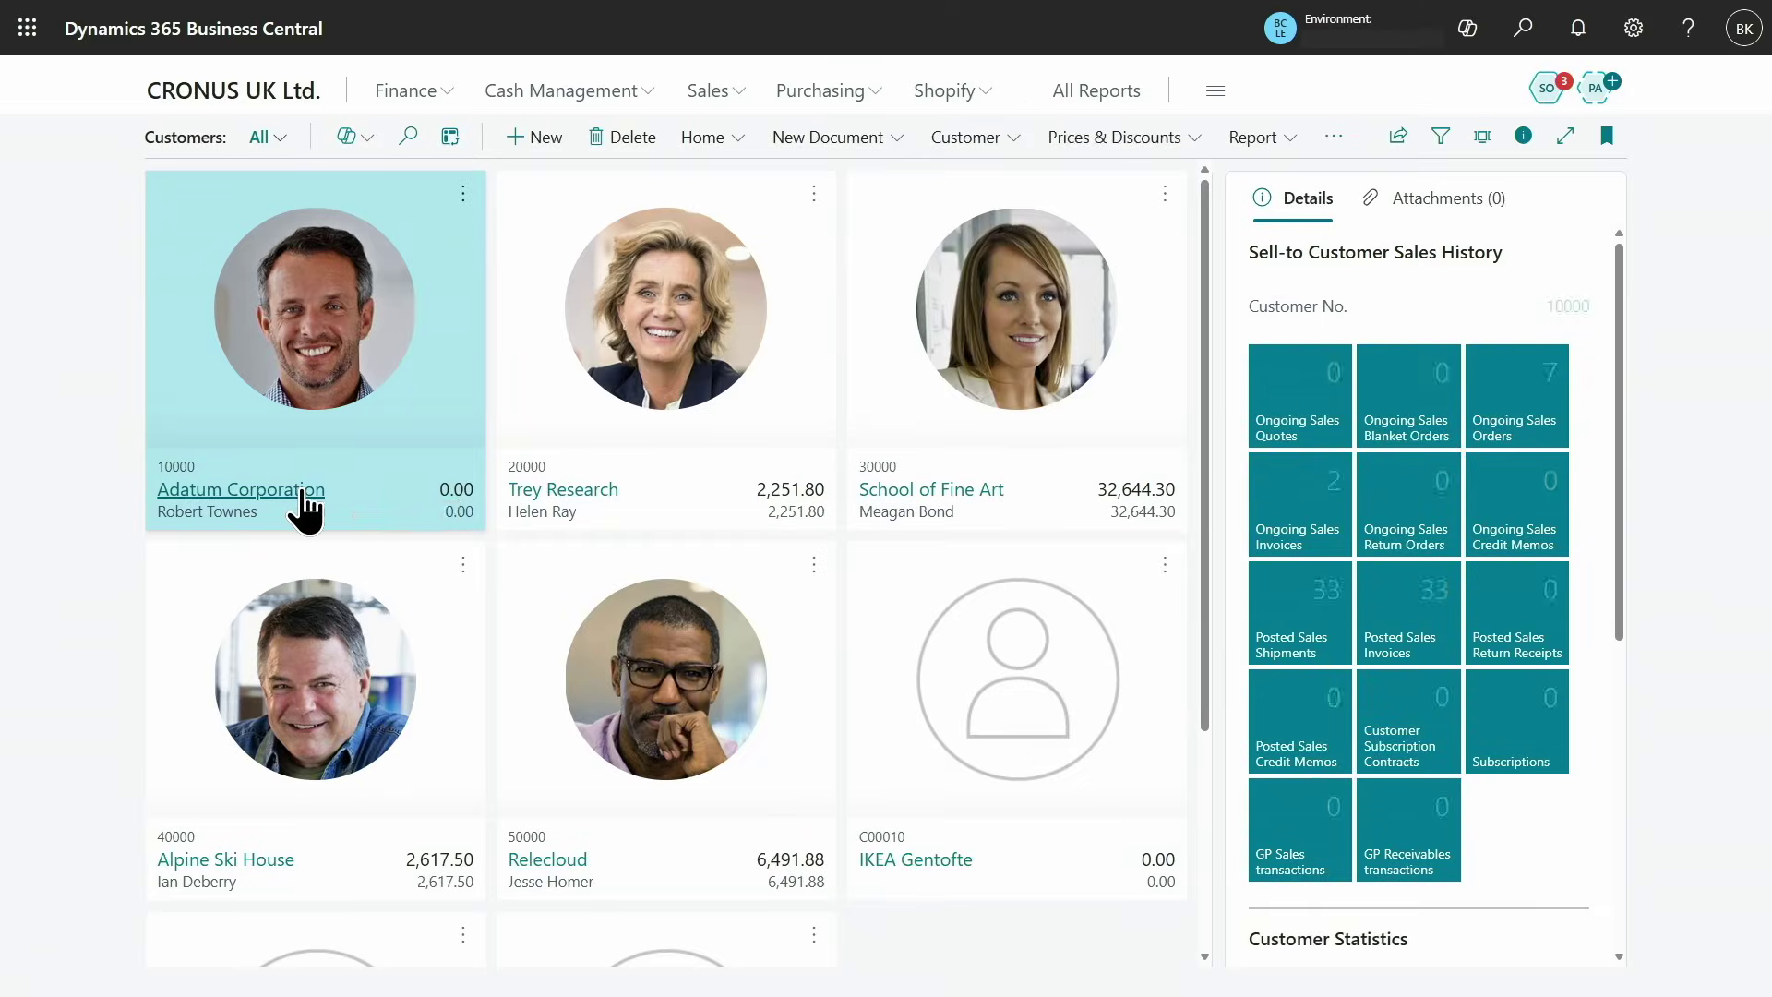
Open the Adatum Corporation customer card, toggle its FactBox details pane, and narrow it slightly
click(308, 498)
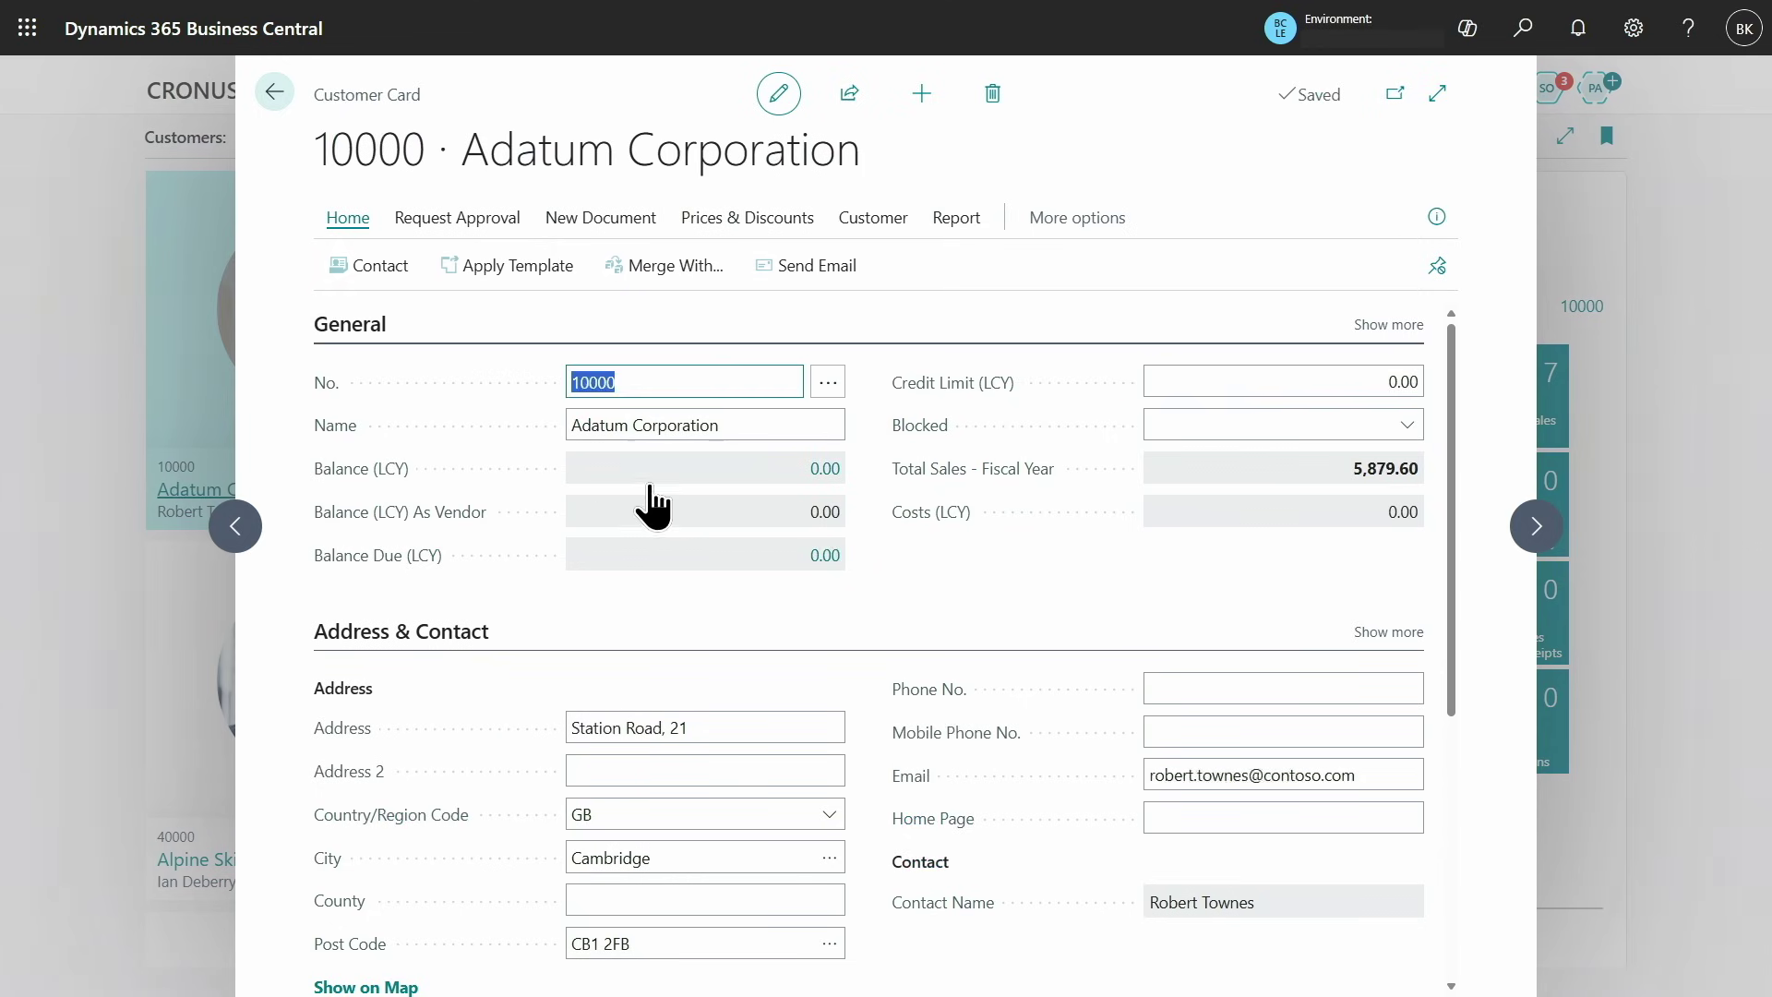
click(1437, 218)
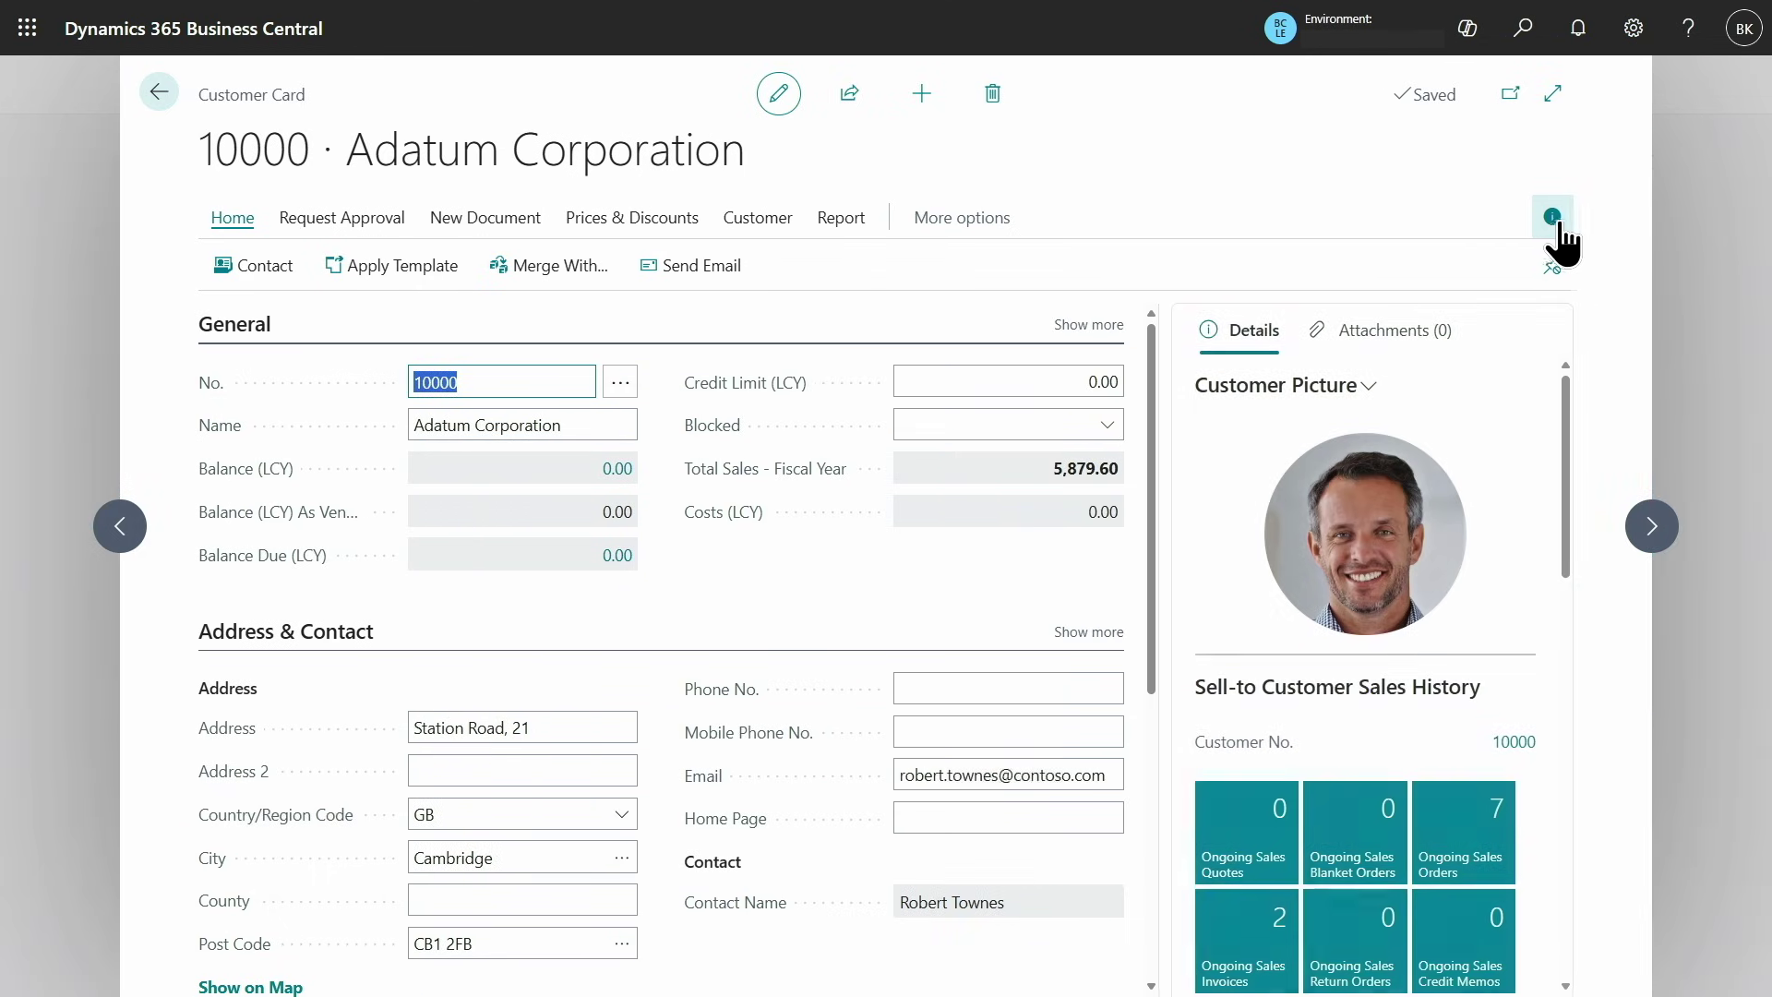
click(1553, 217)
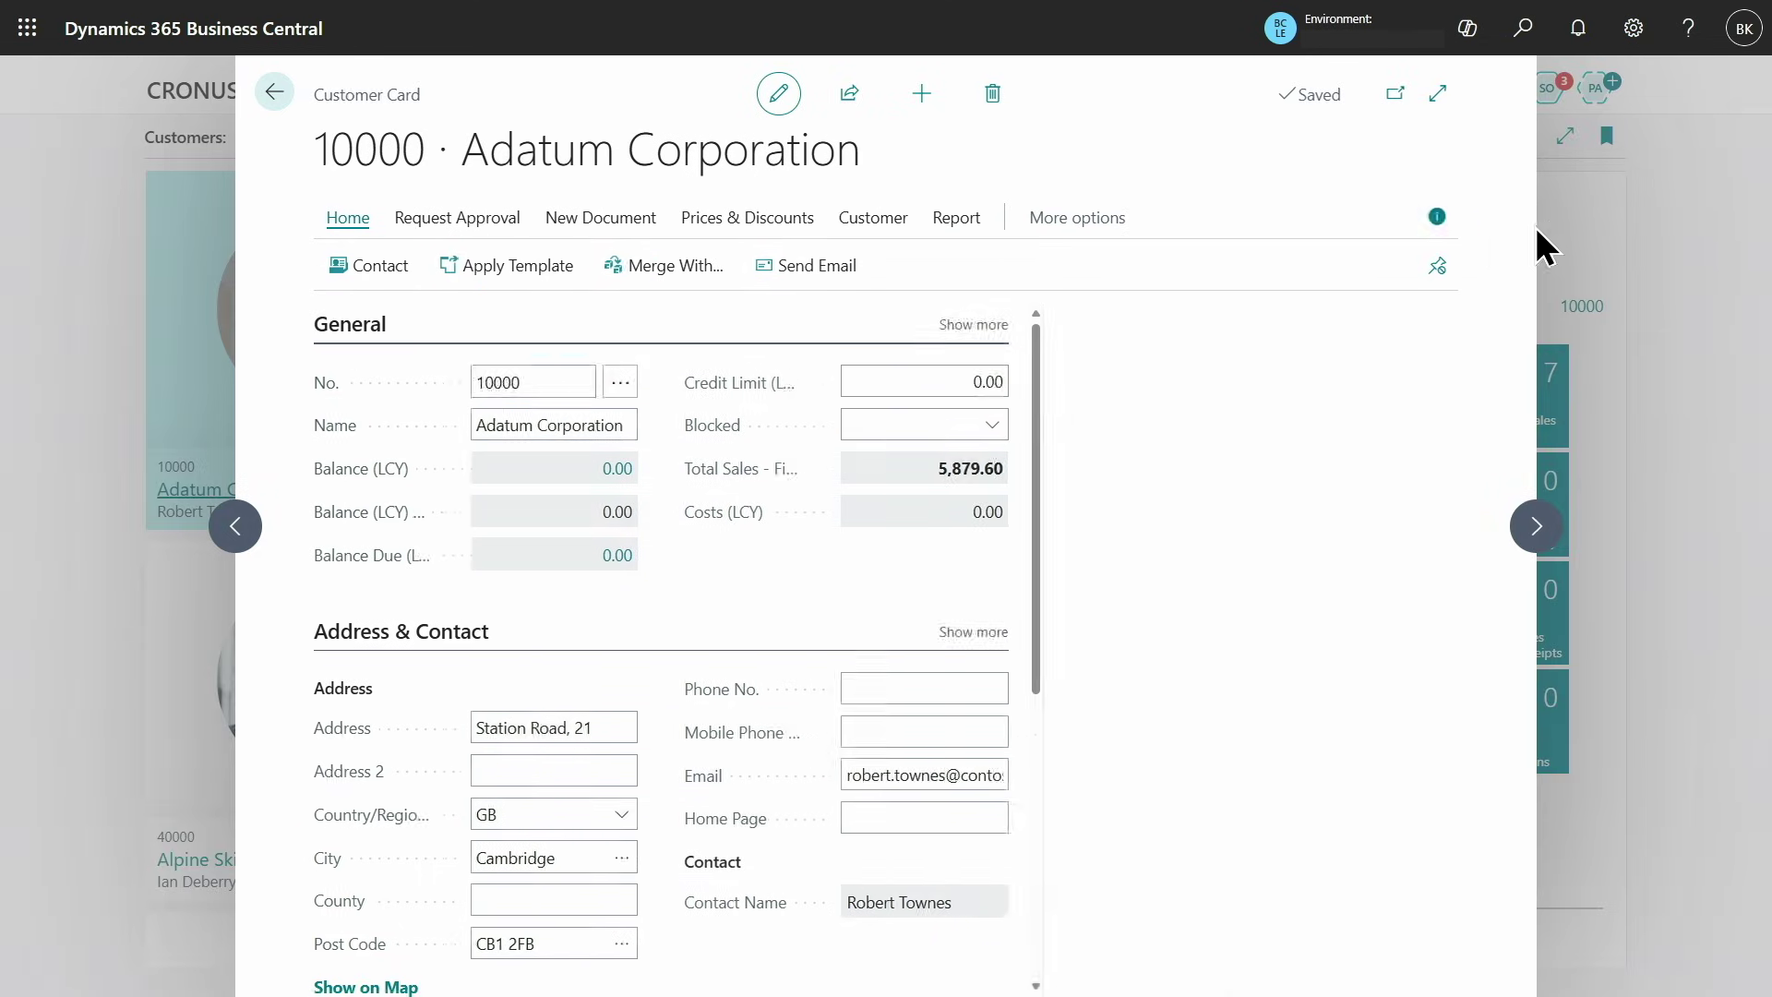
click(1438, 217)
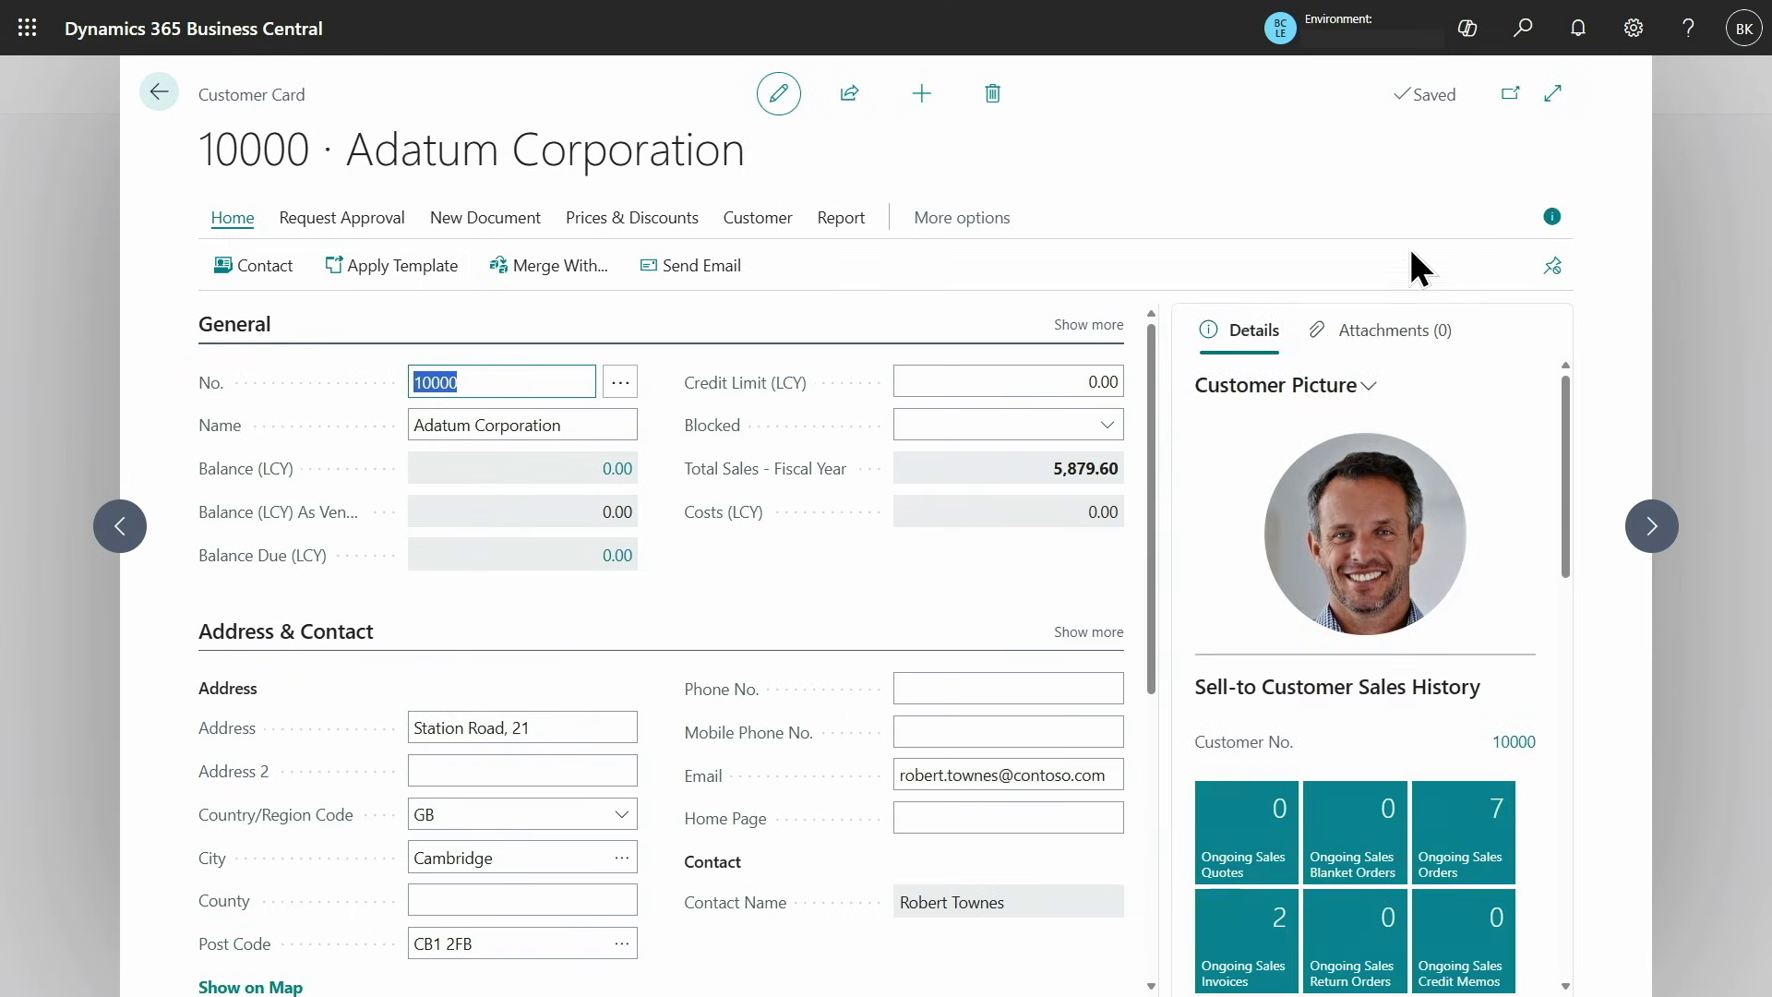
drag(1166, 435, 1174, 435)
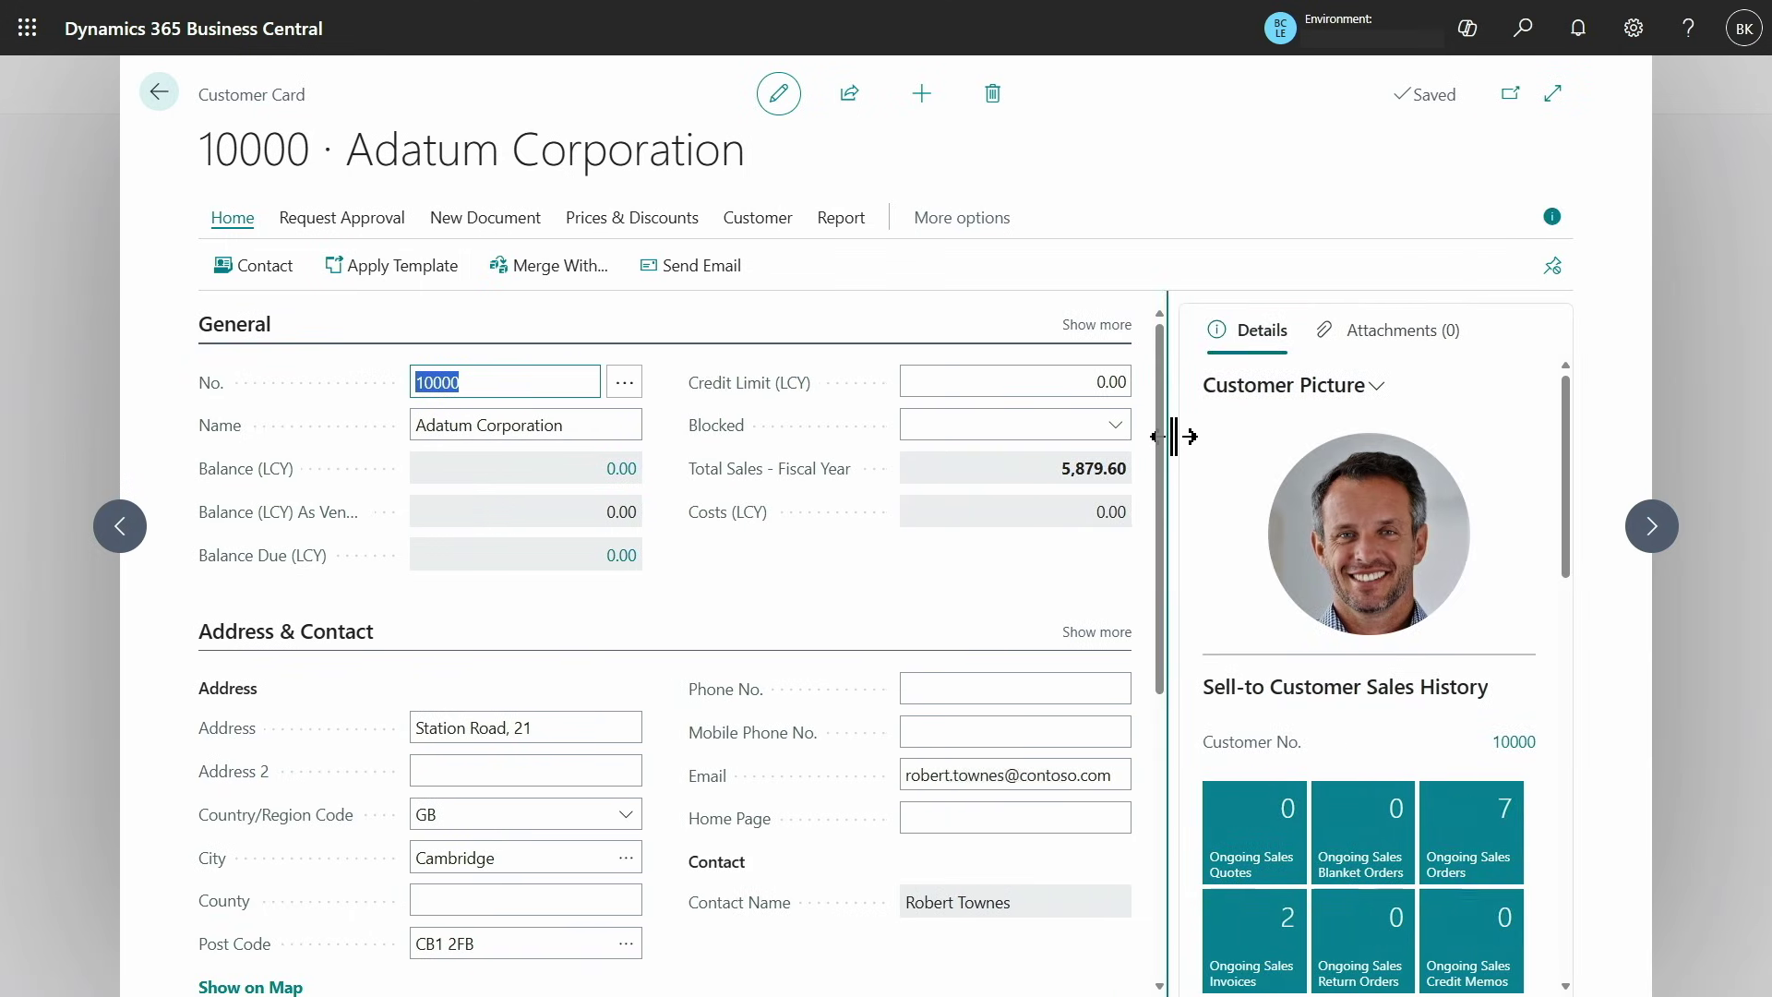
Show the Copilot pane, adjust its width, then close it
click(1467, 29)
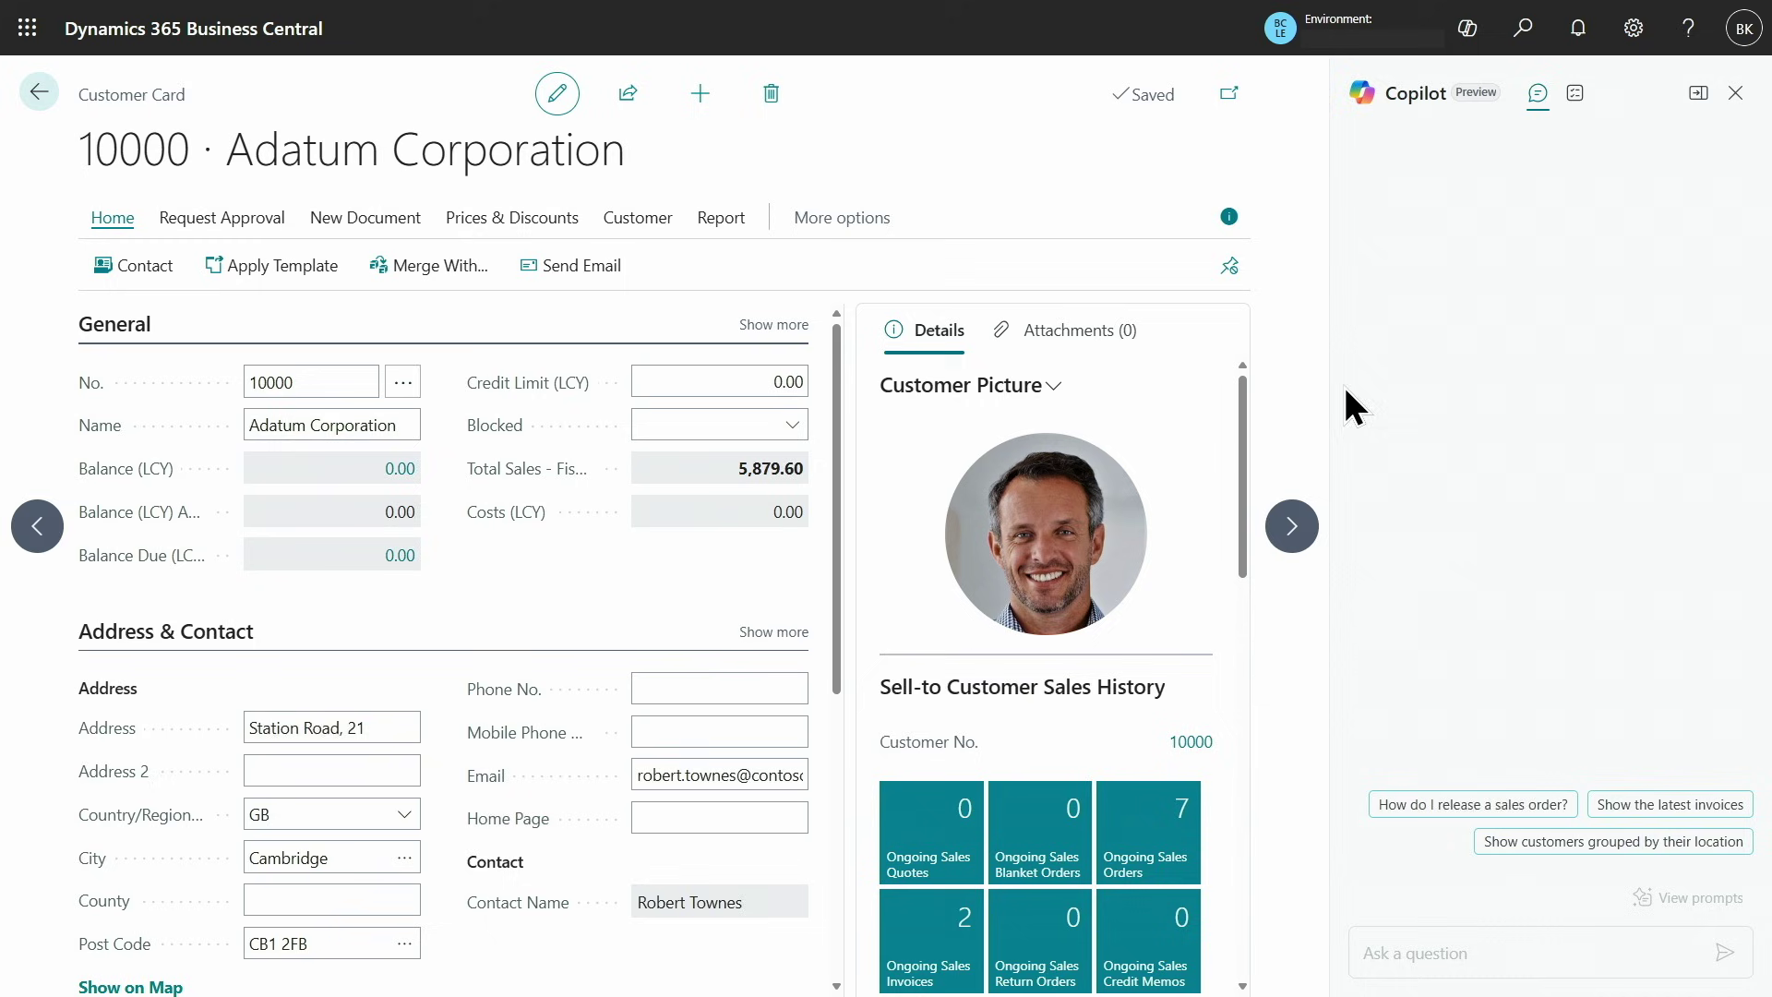
drag(1333, 398, 1298, 397)
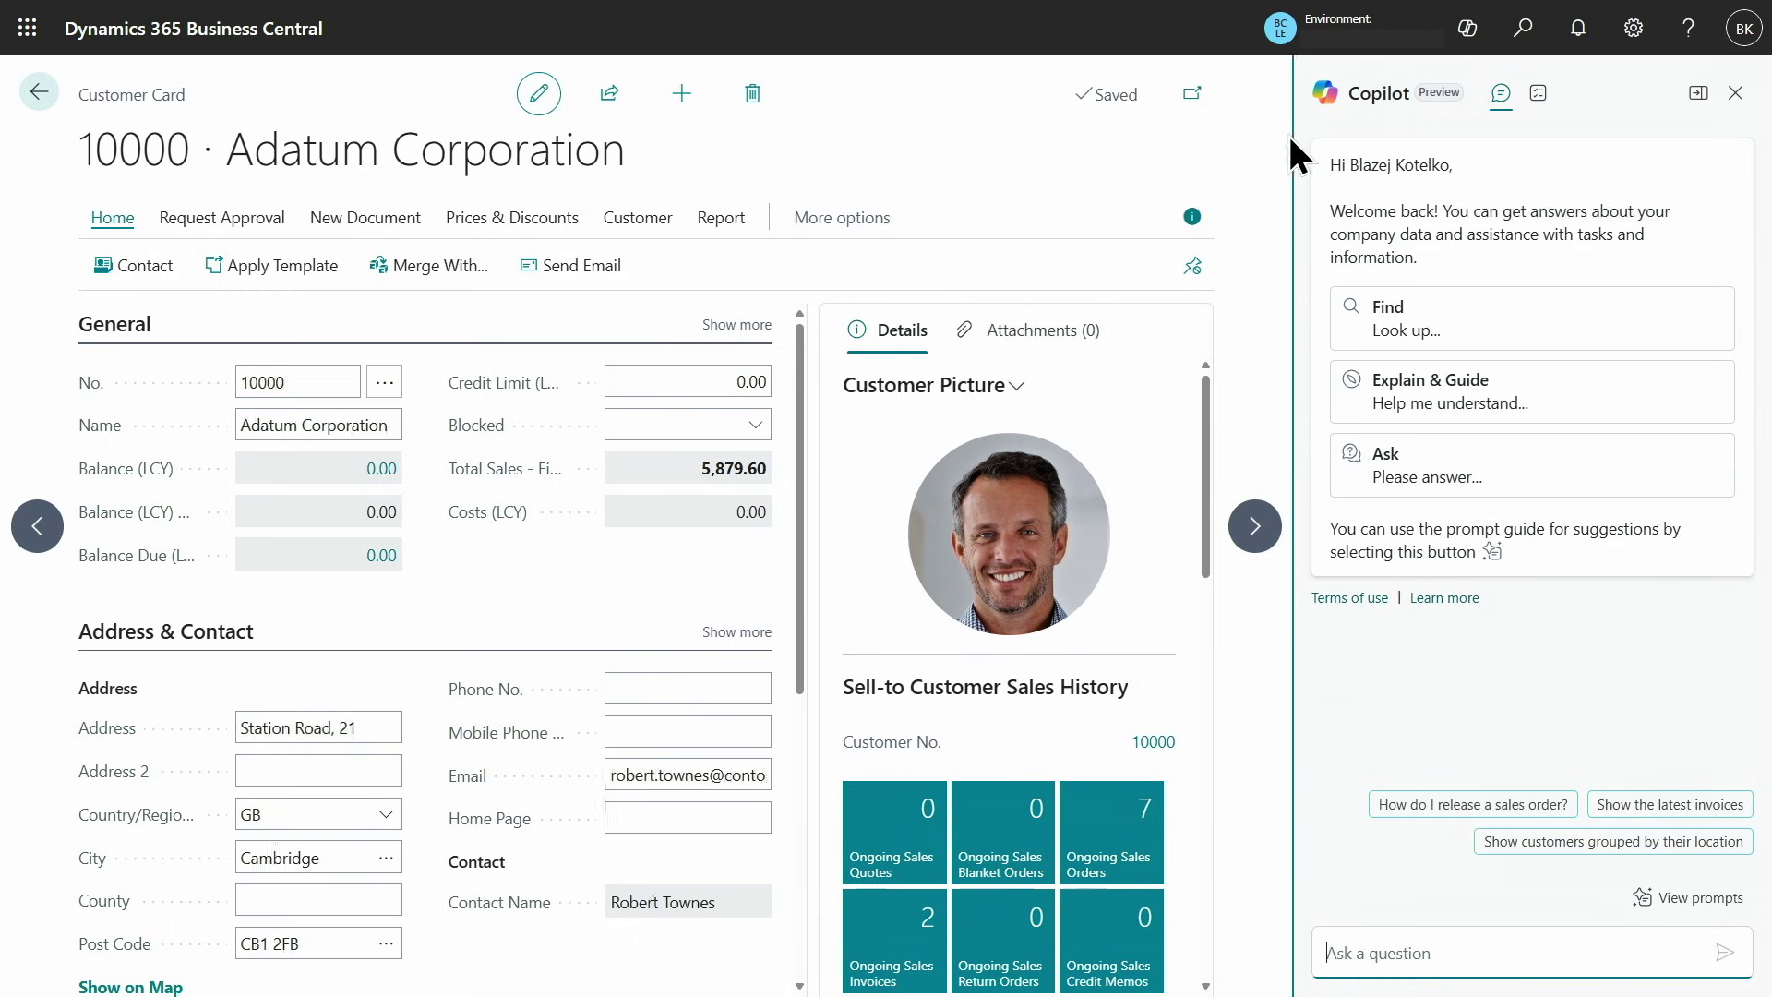
drag(1296, 145, 1317, 144)
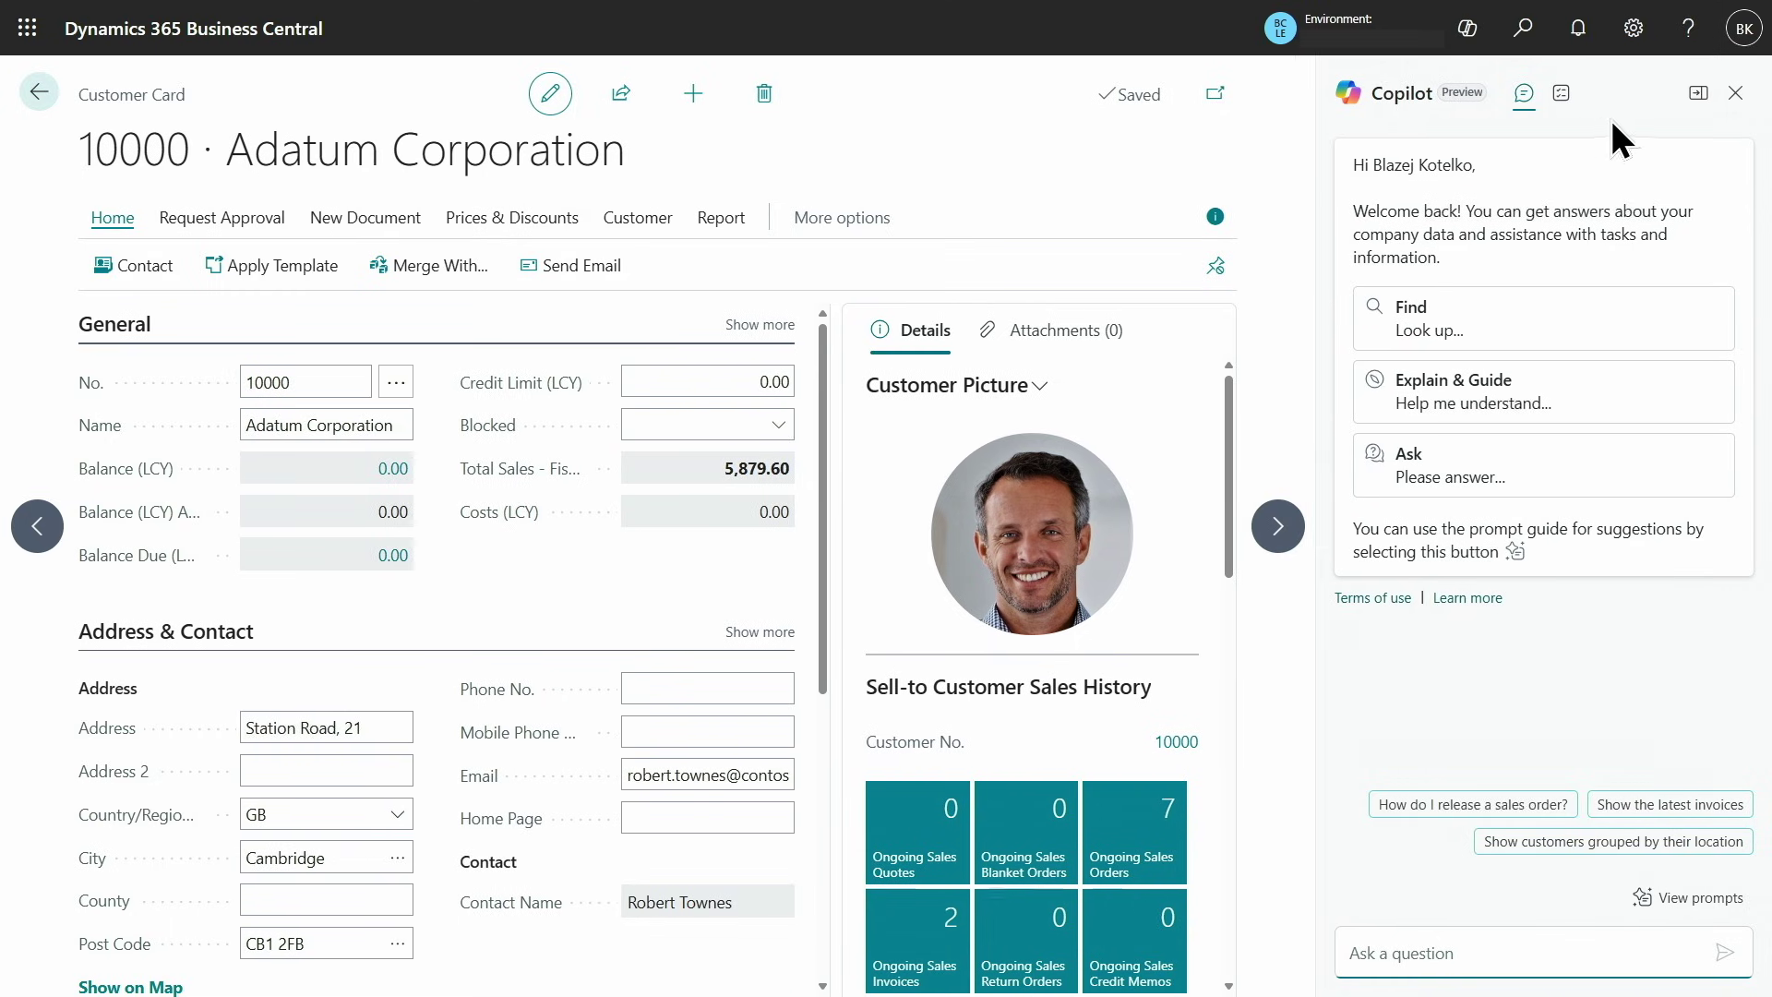
click(1736, 94)
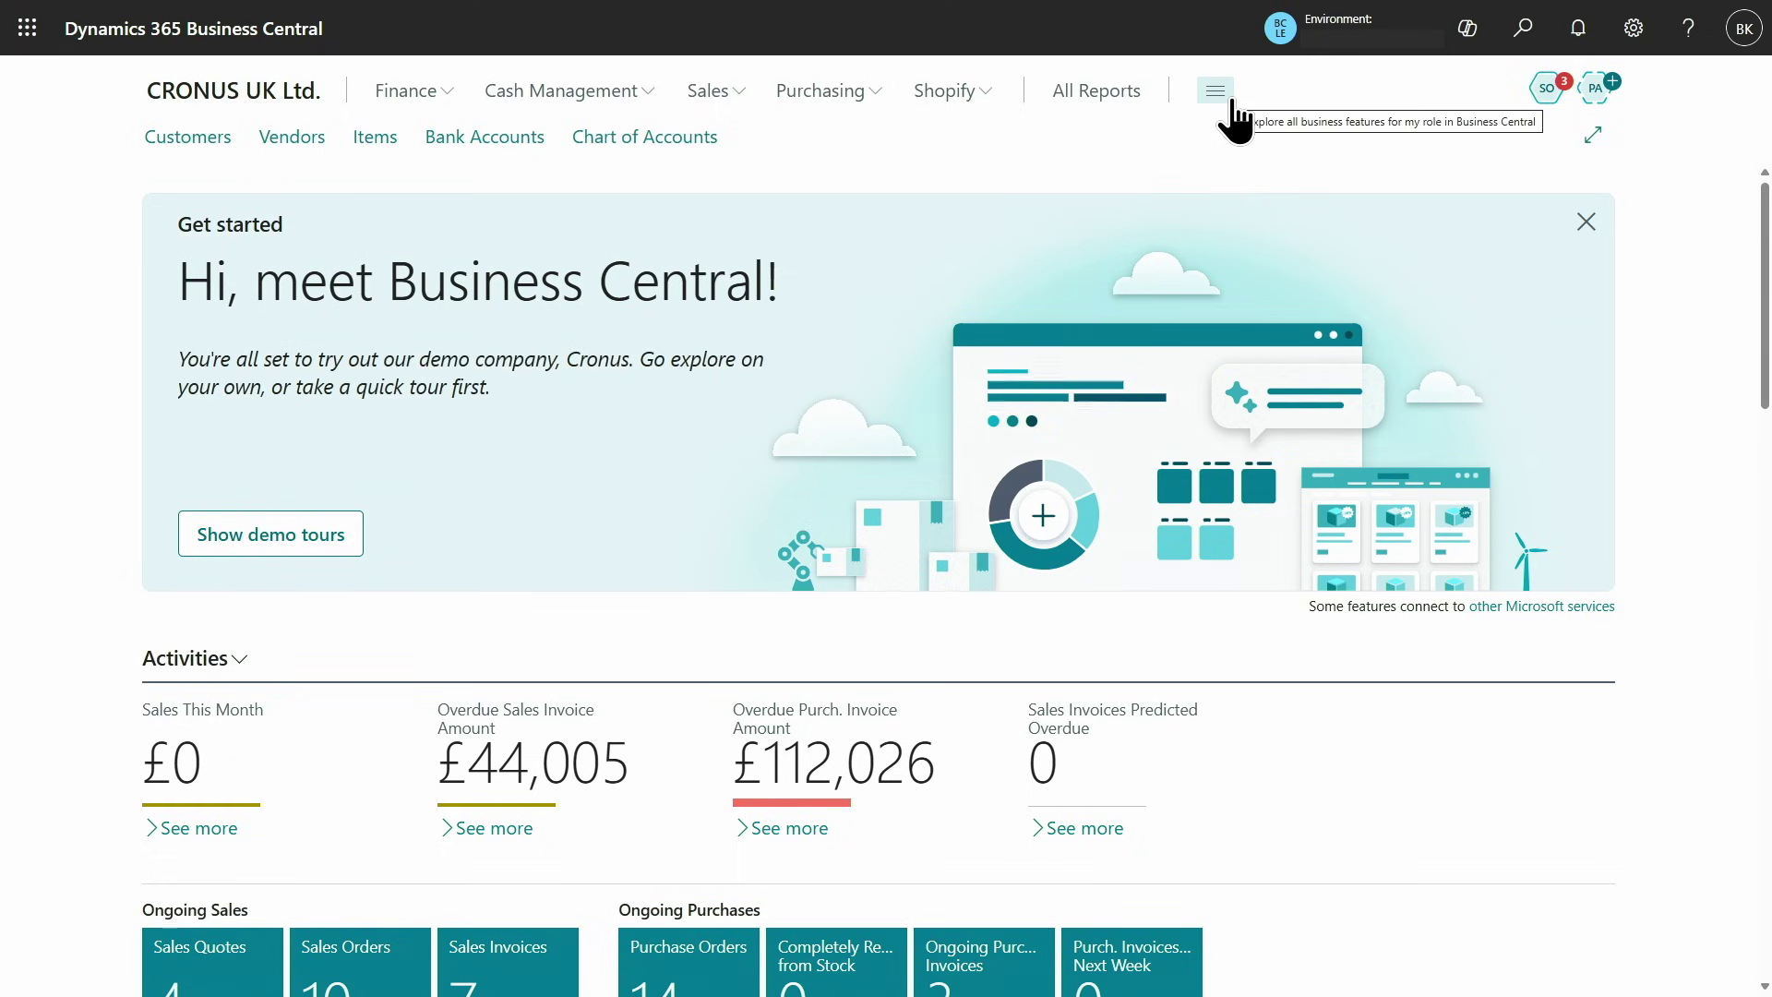
click(1216, 92)
click(349, 87)
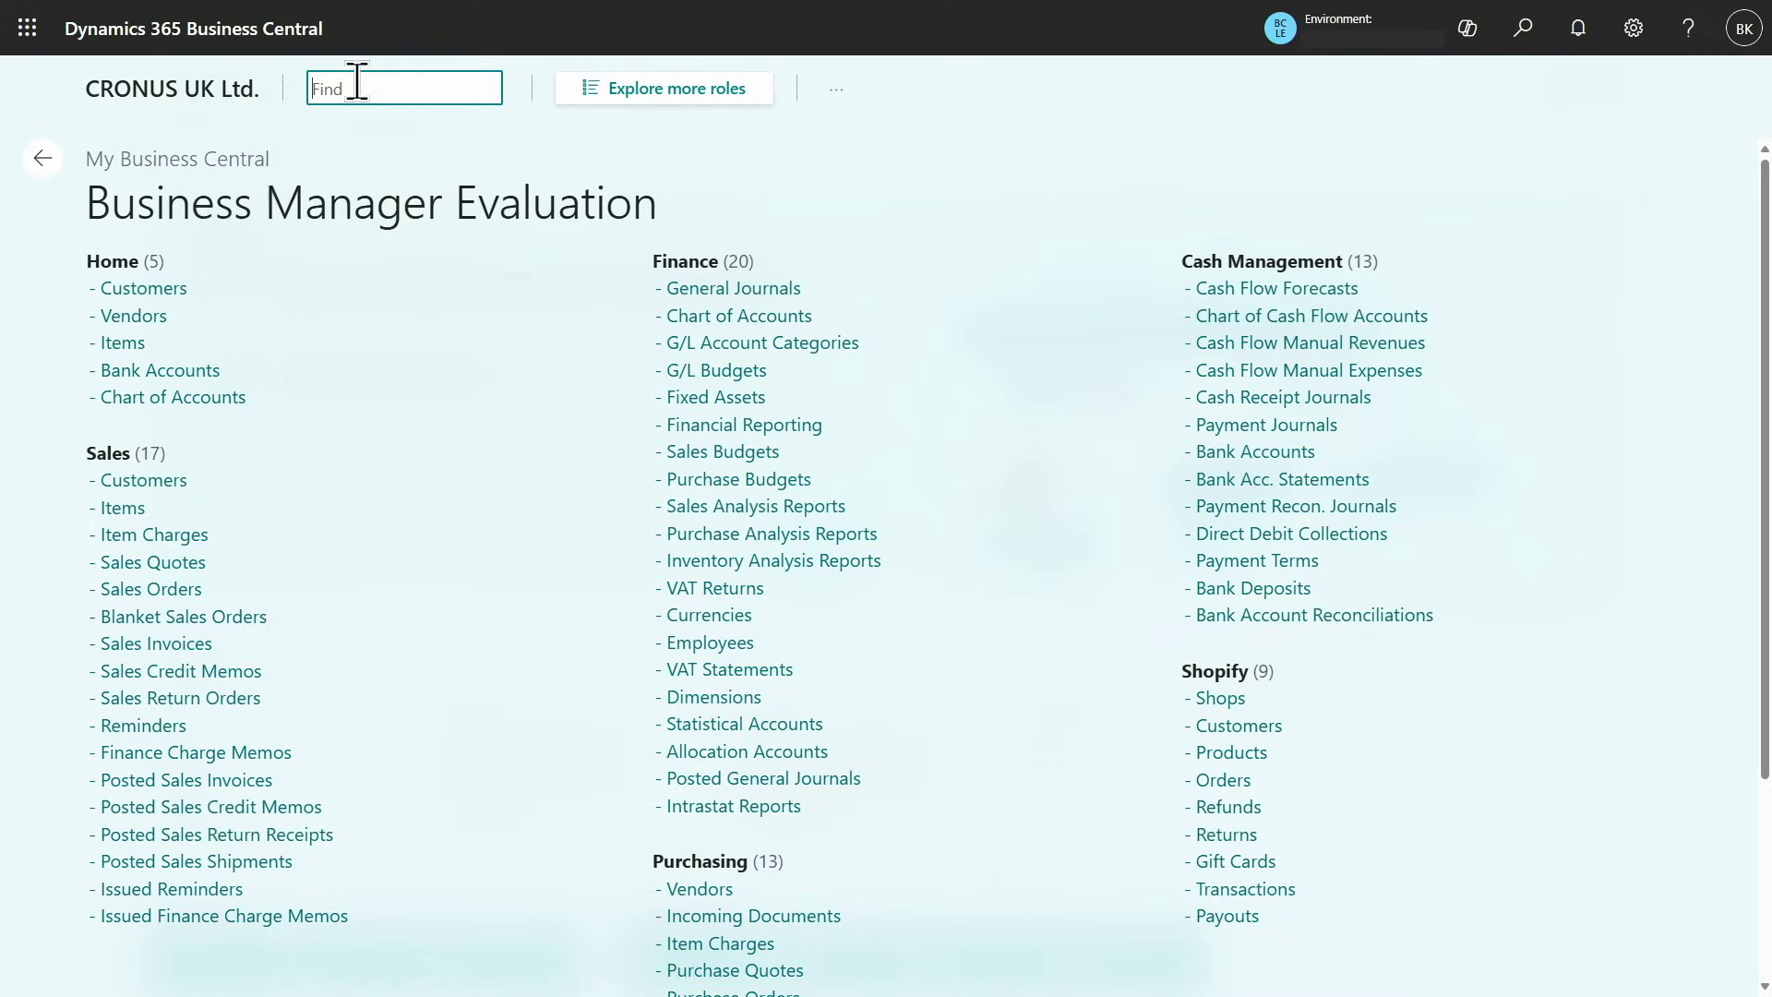
text(produ)
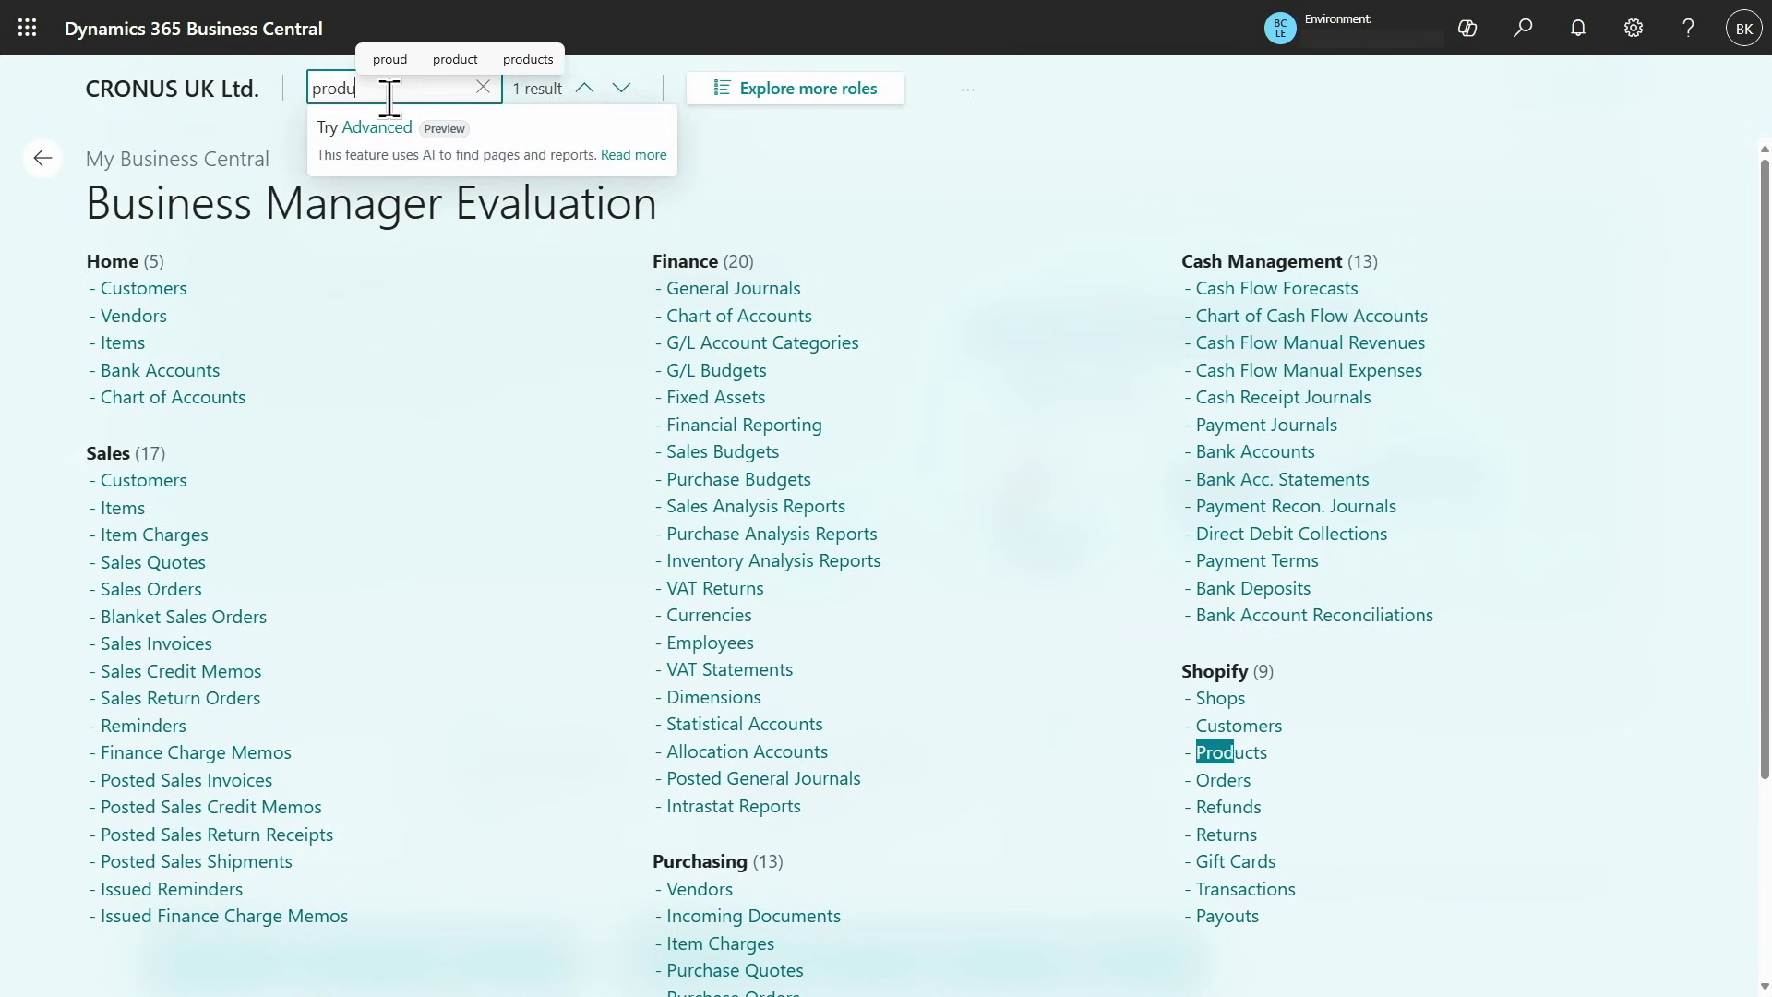
text(cts)
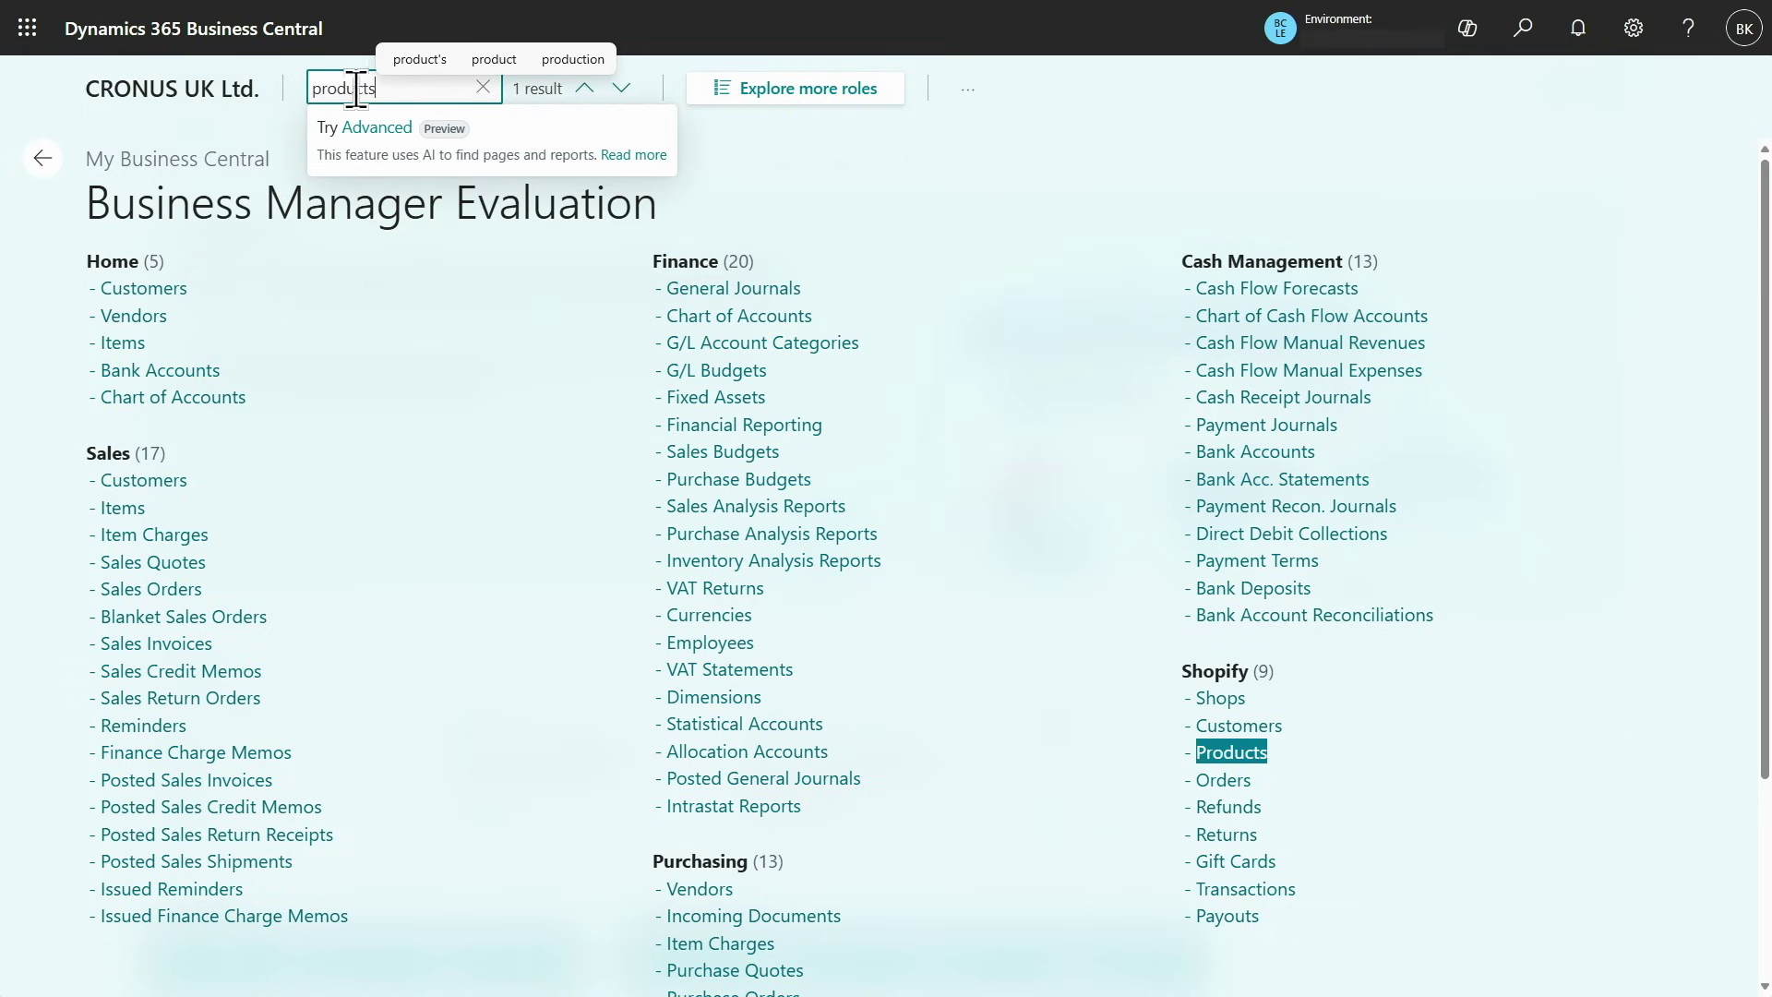
click(375, 127)
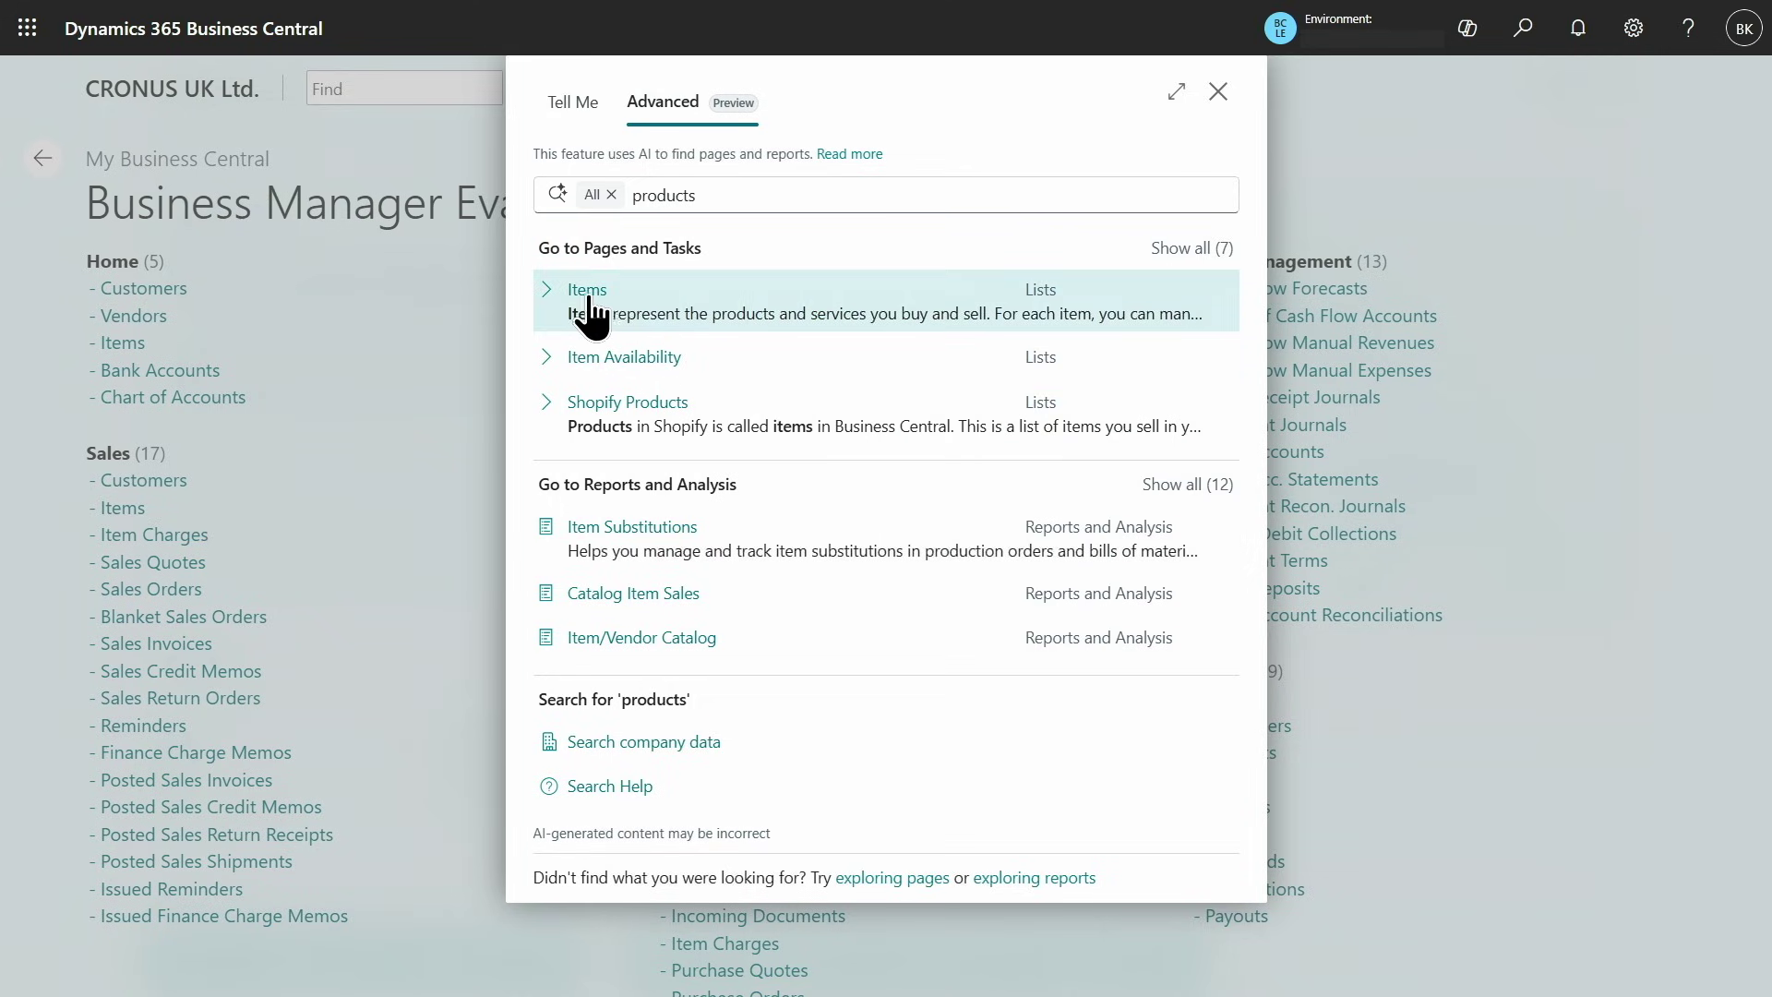
click(1219, 94)
click(43, 163)
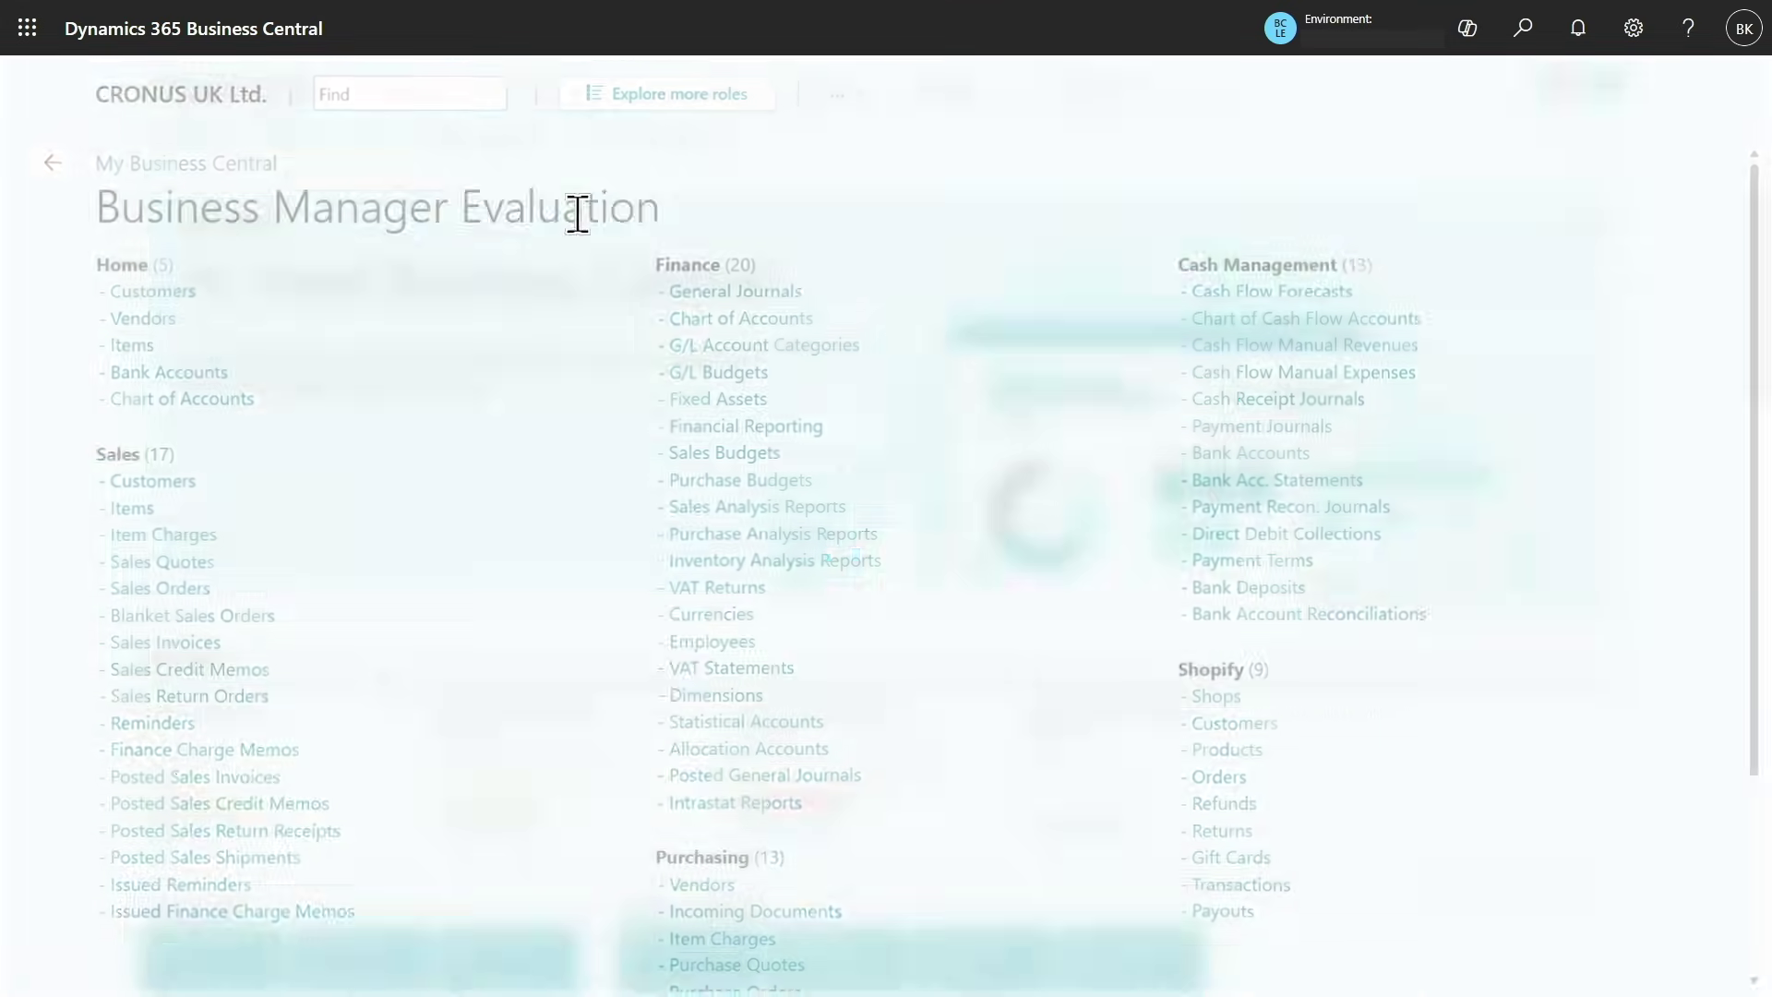
click(1524, 29)
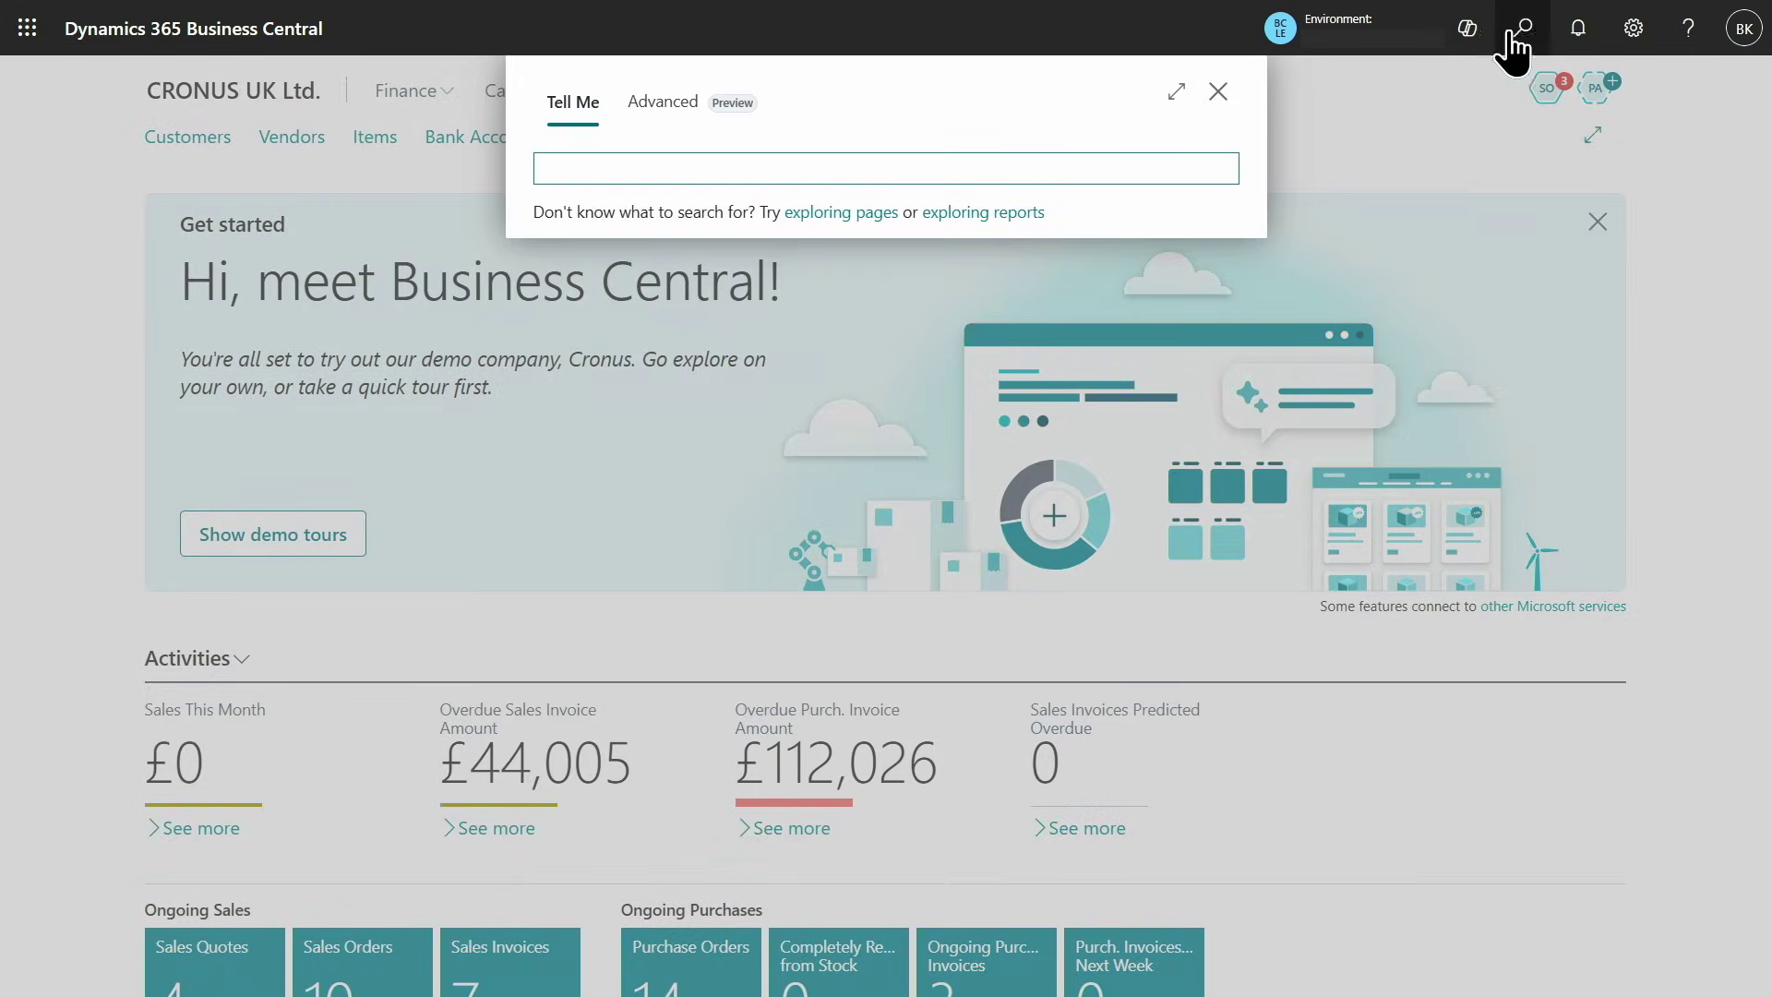
click(662, 105)
text(pr)
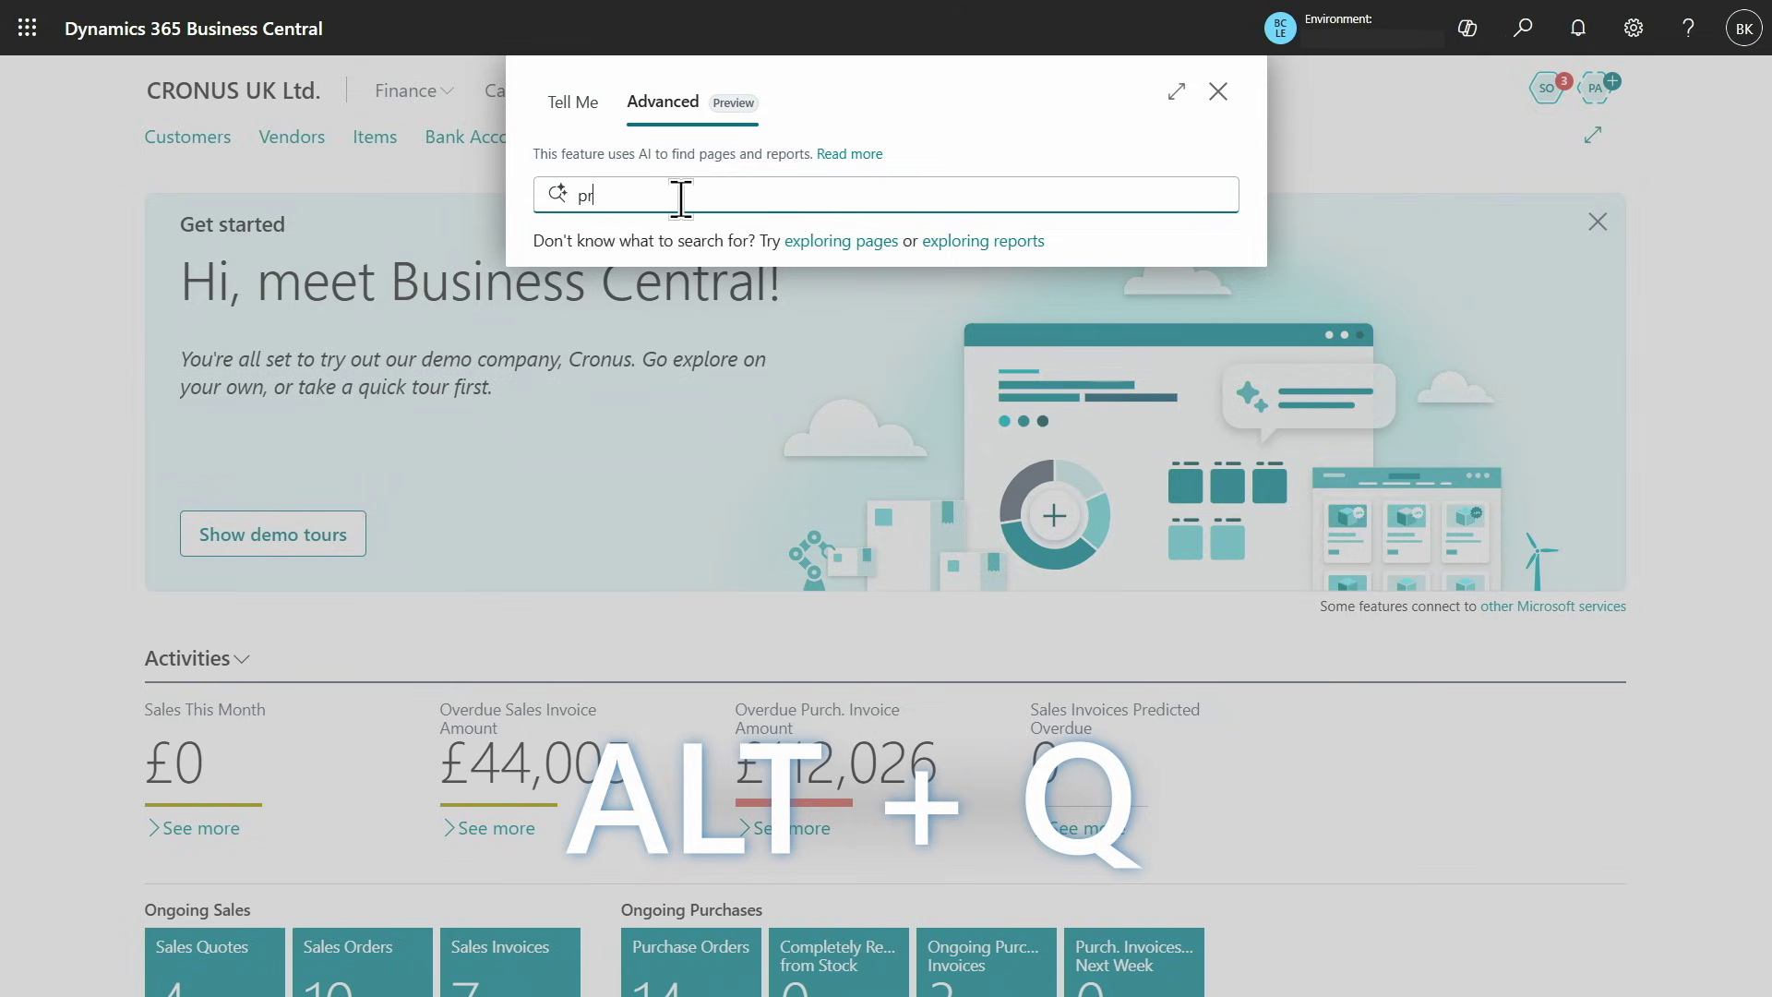
text(o)
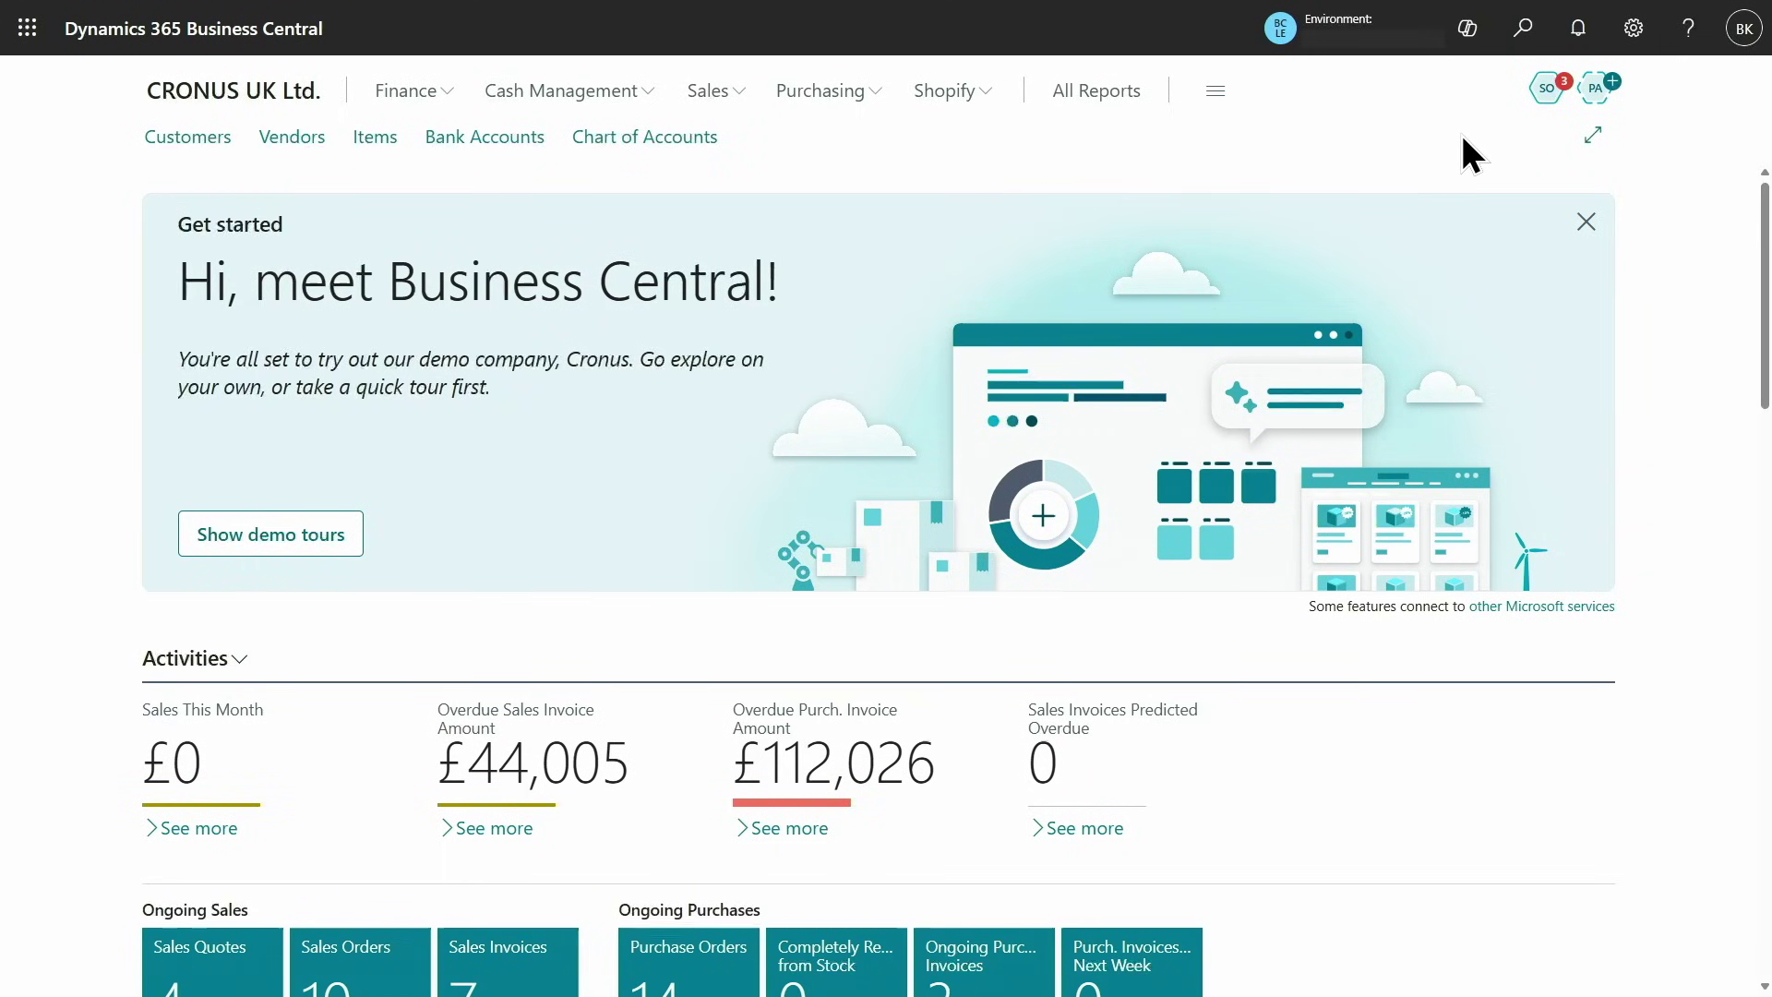
Bring up Sales Order Agent task #0004 and review its item availability step
click(1549, 98)
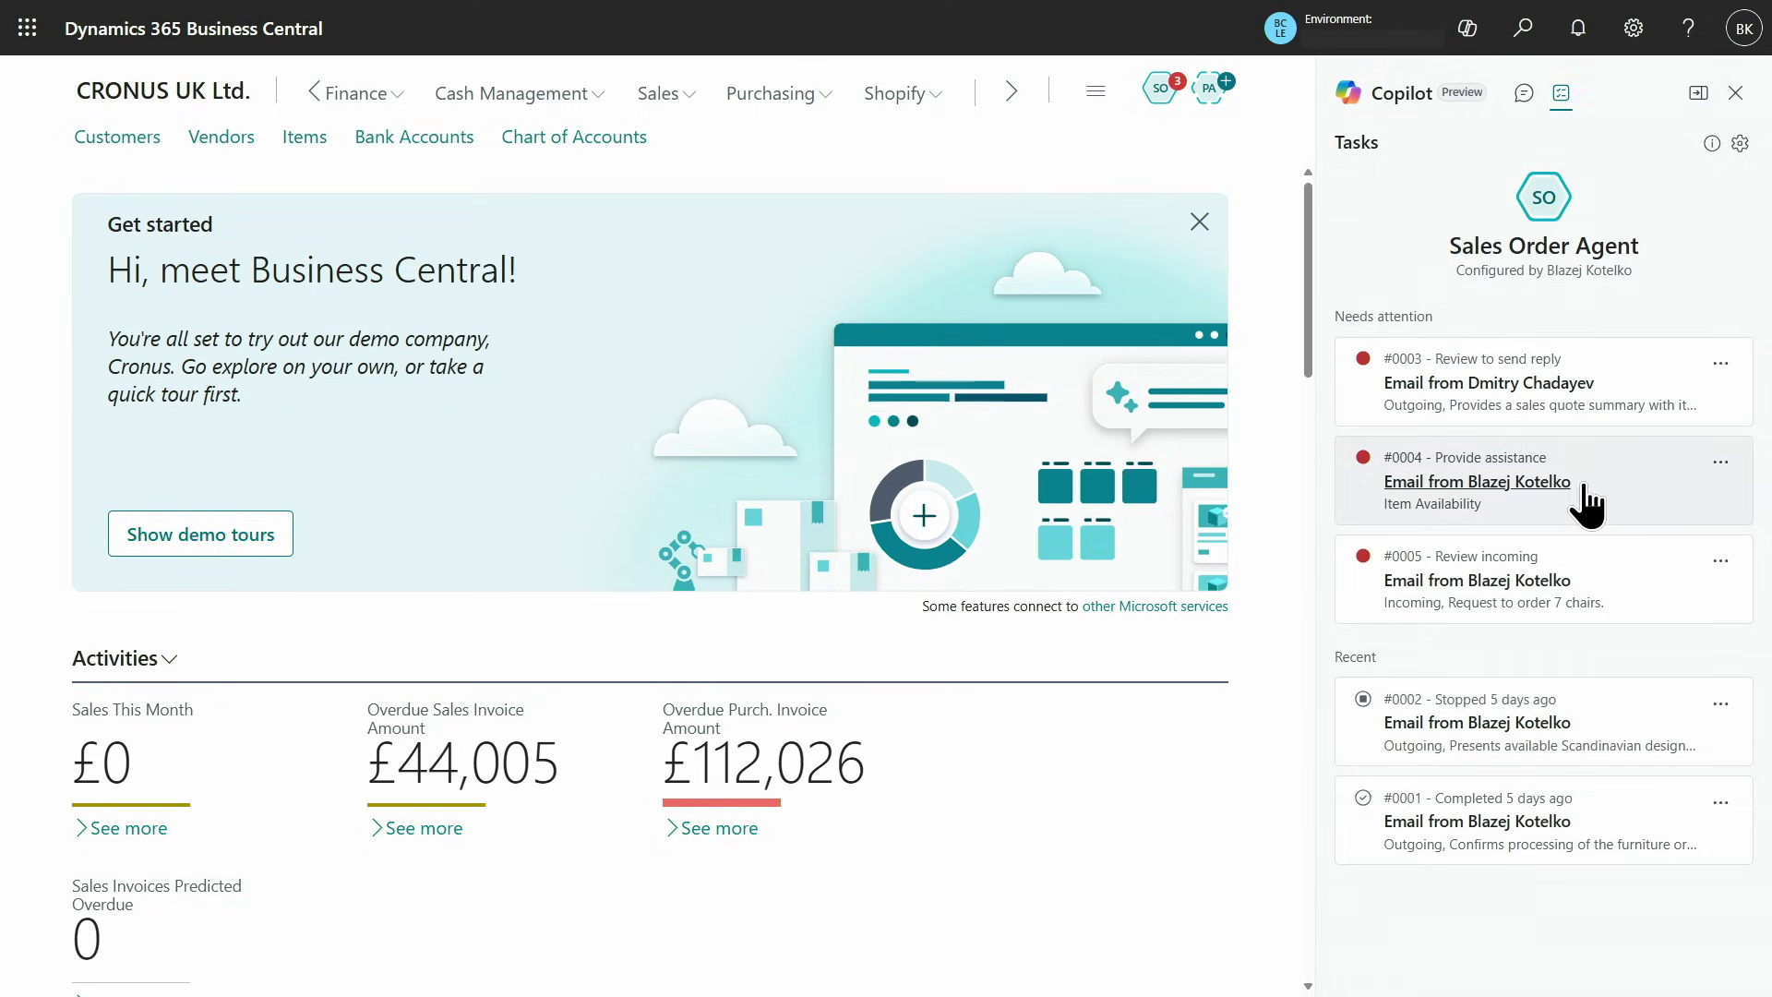
click(1616, 503)
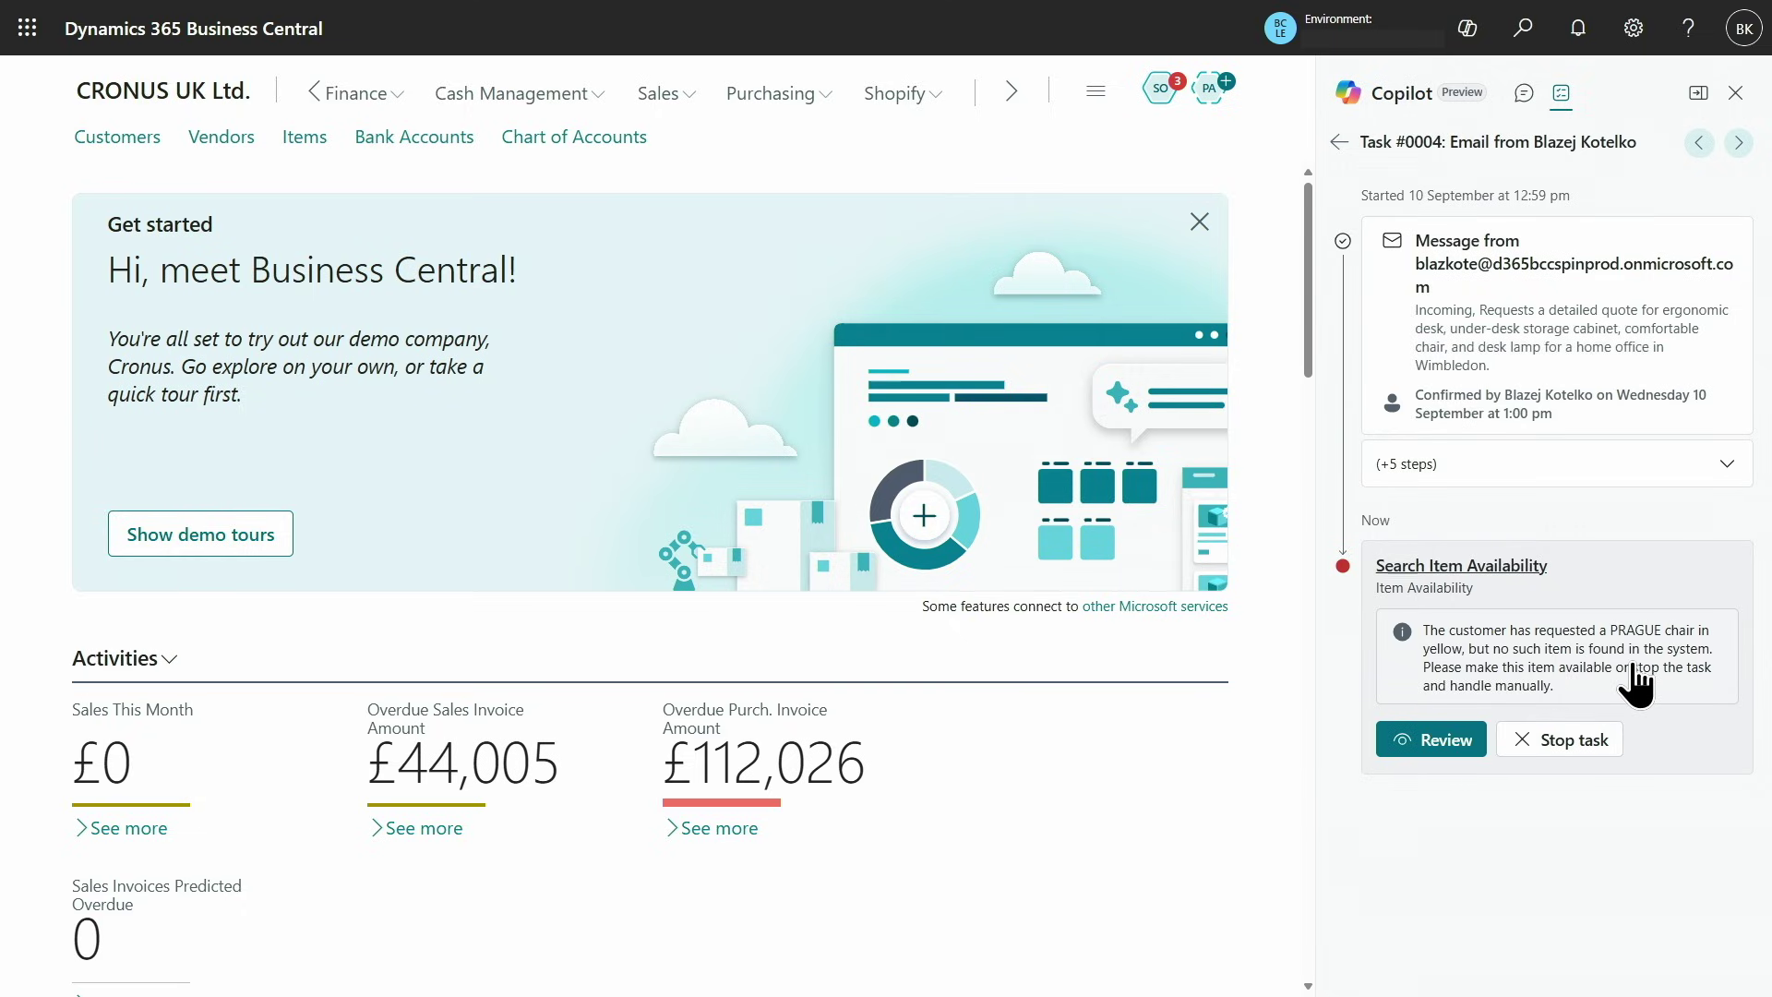
click(1467, 739)
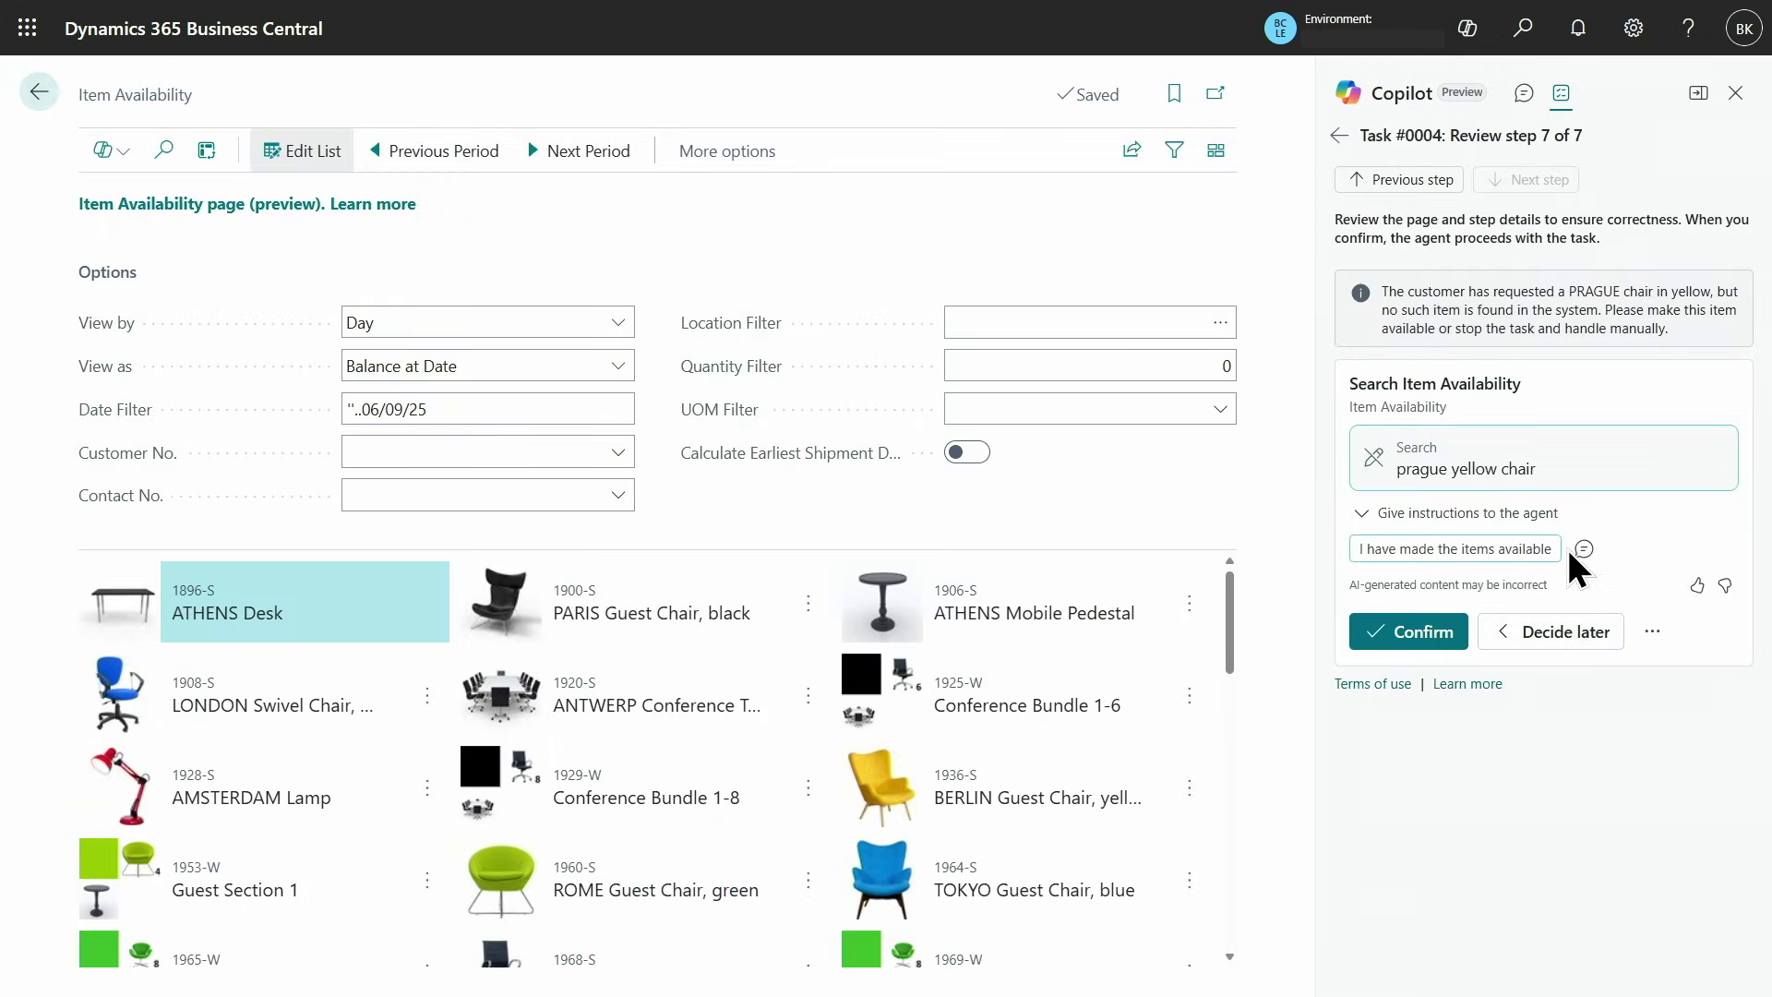
Give the agent a custom instruction to use the BERLIN chair and confirm it
click(1384, 550)
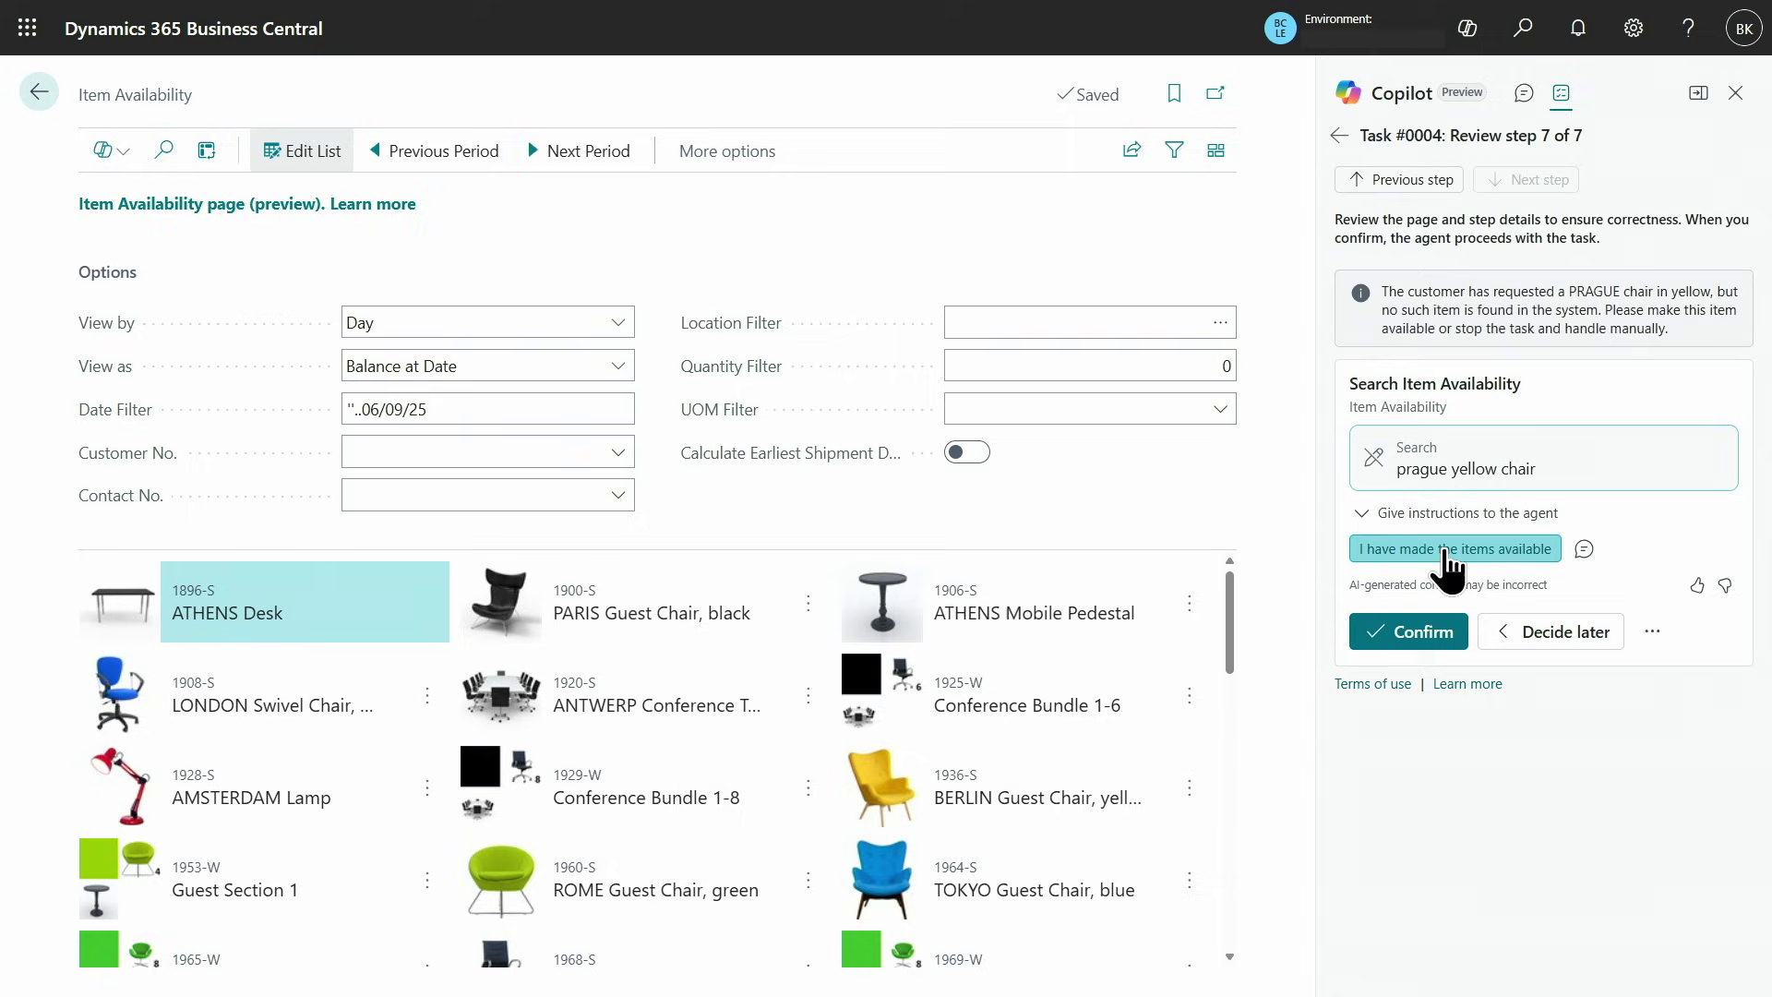
click(1583, 550)
text(T)
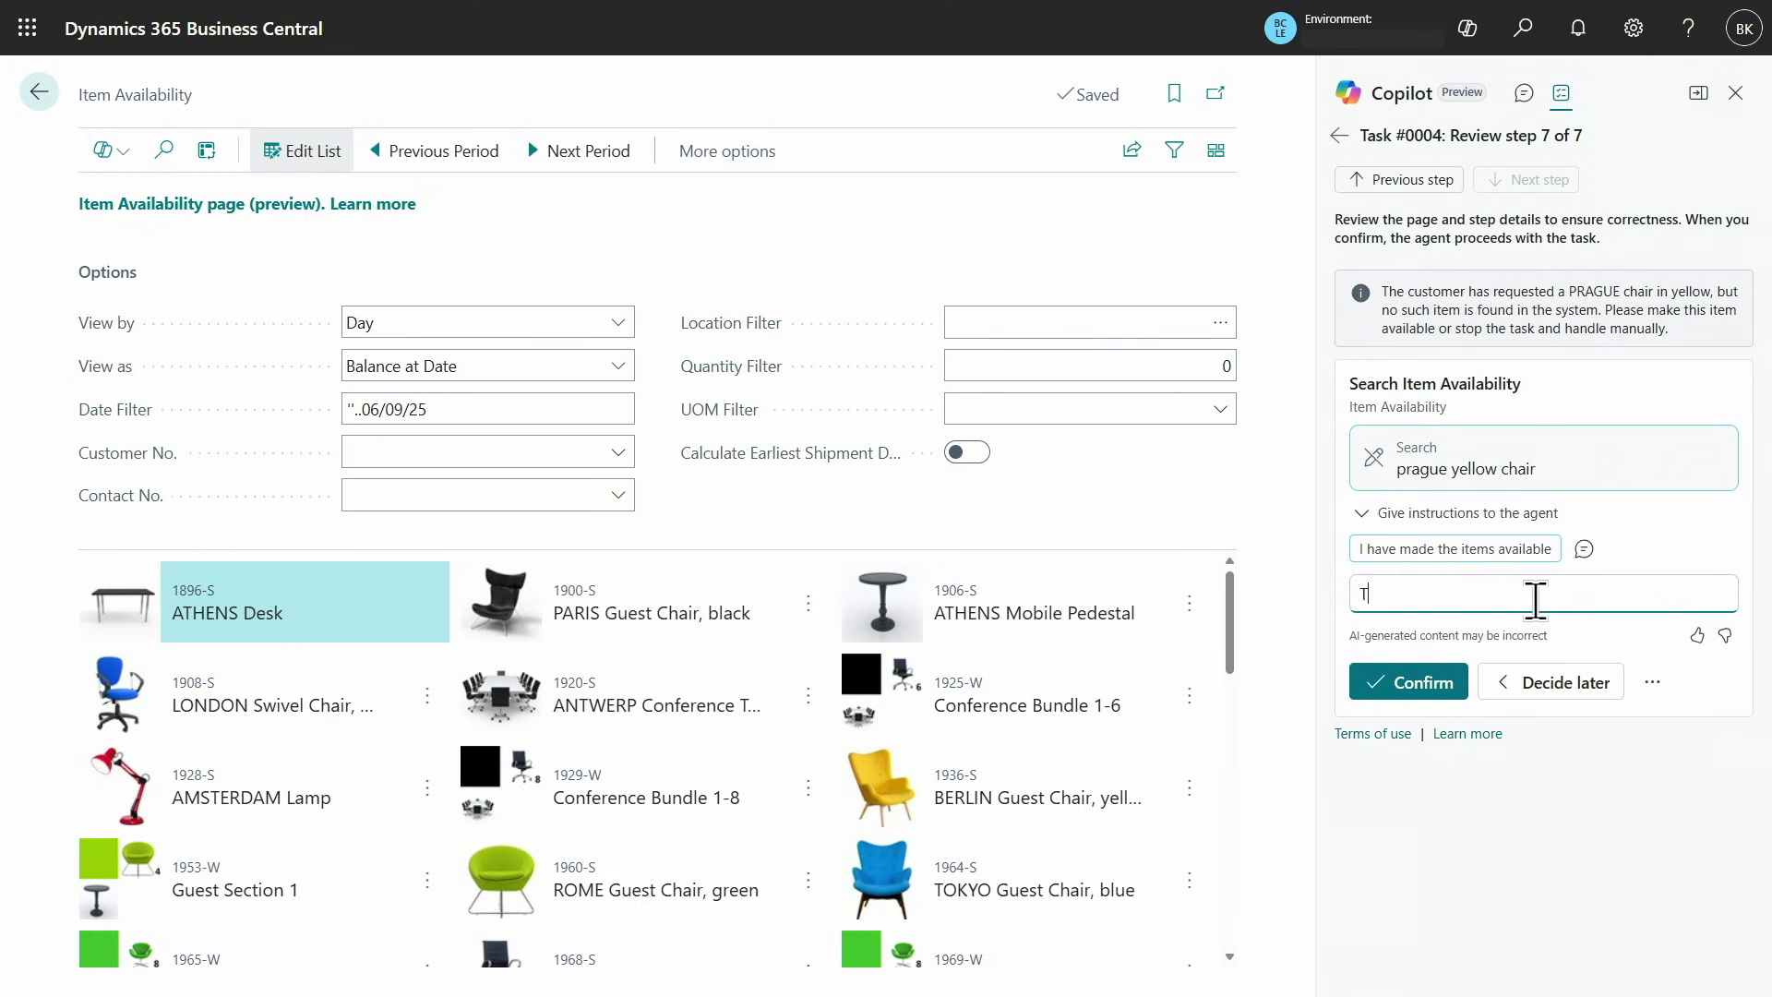
text(ake BERLIN c)
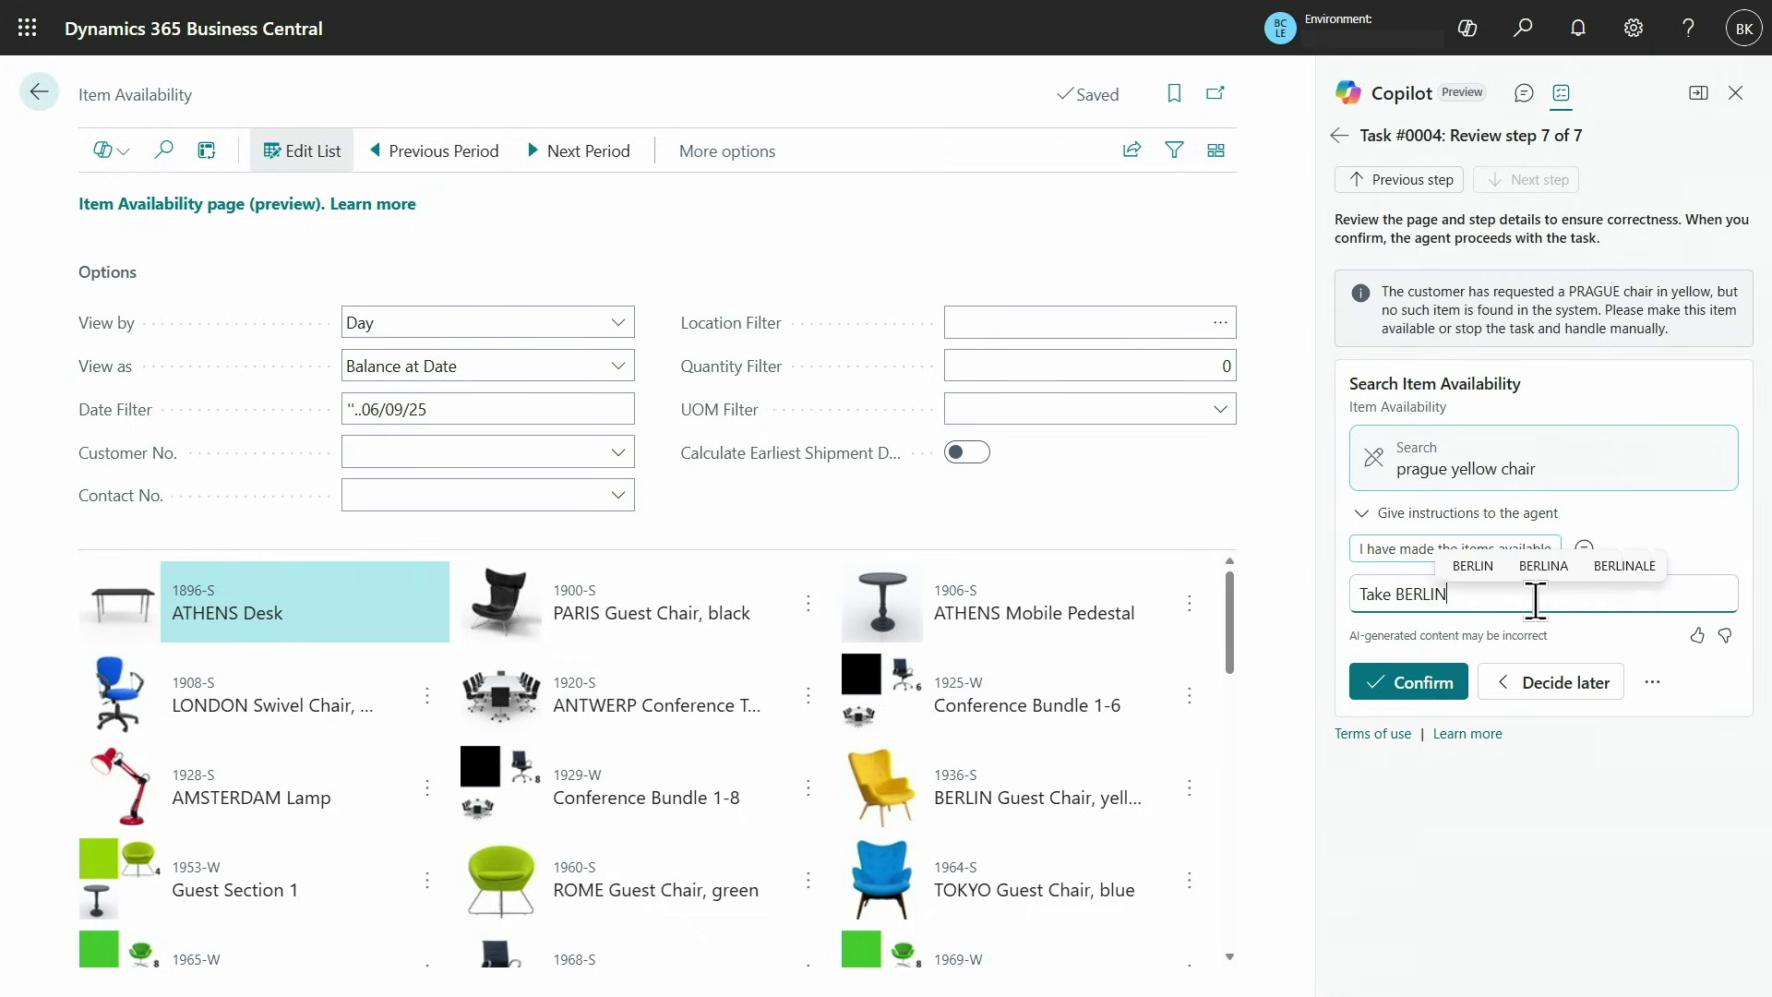
text(hair)
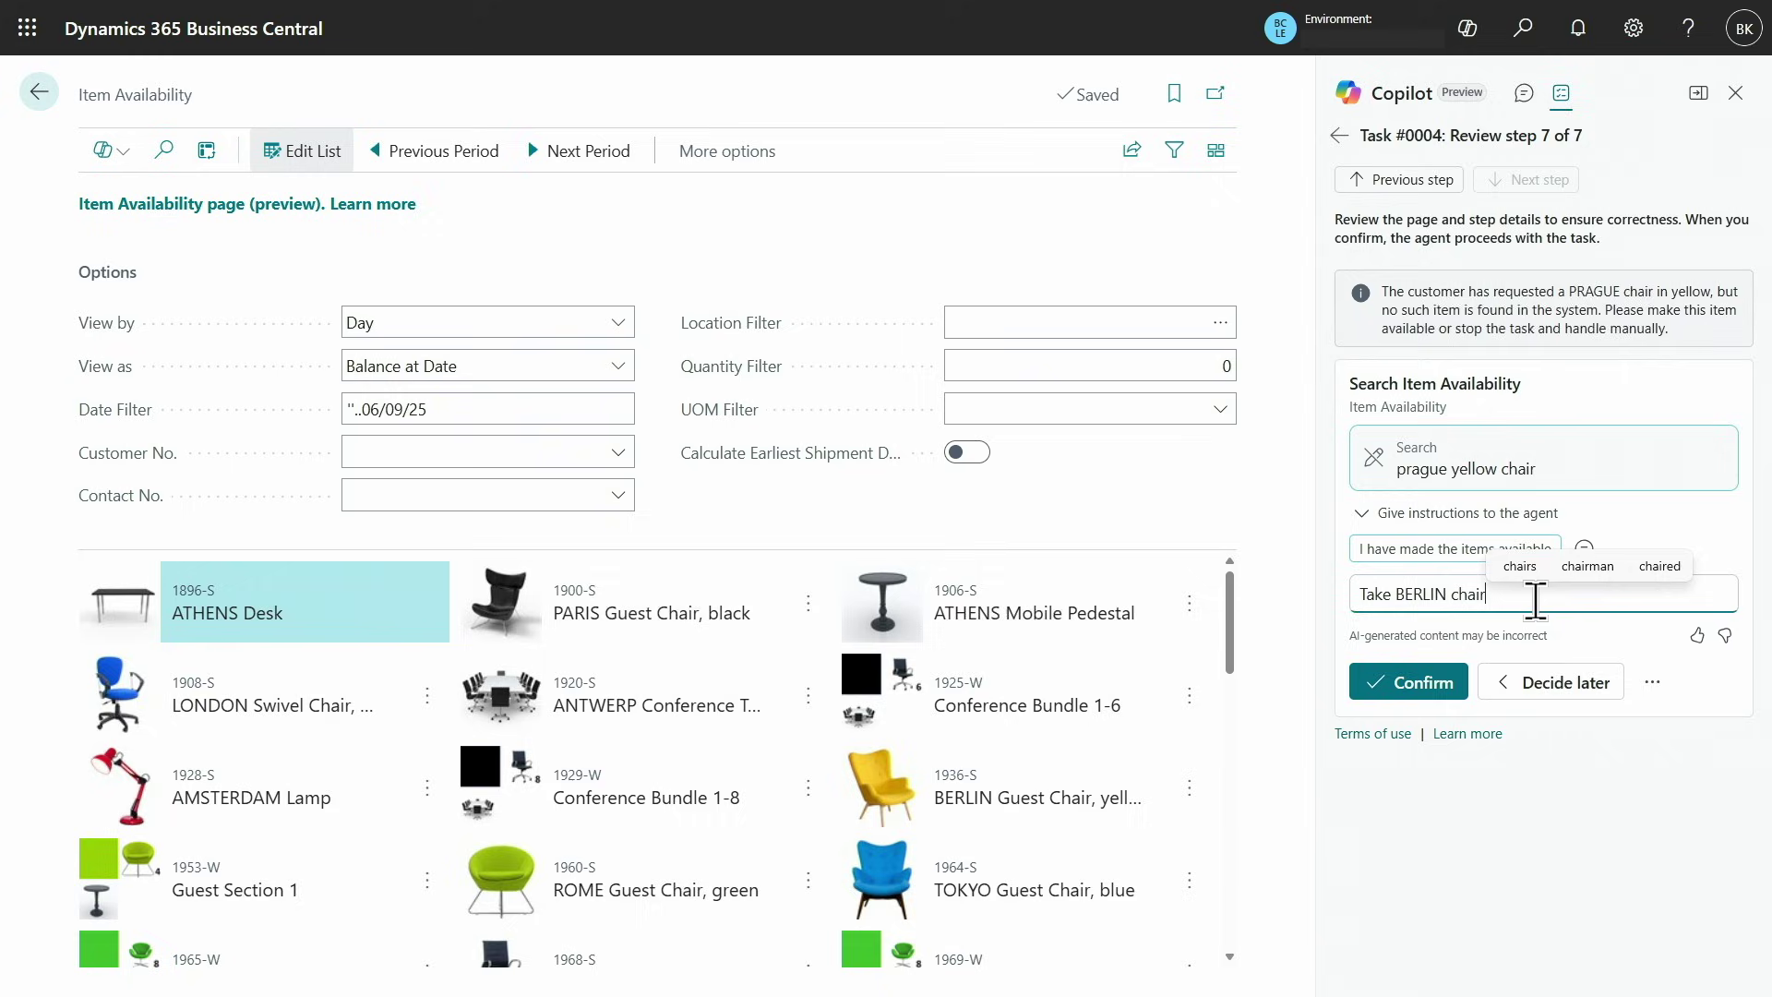
click(1400, 685)
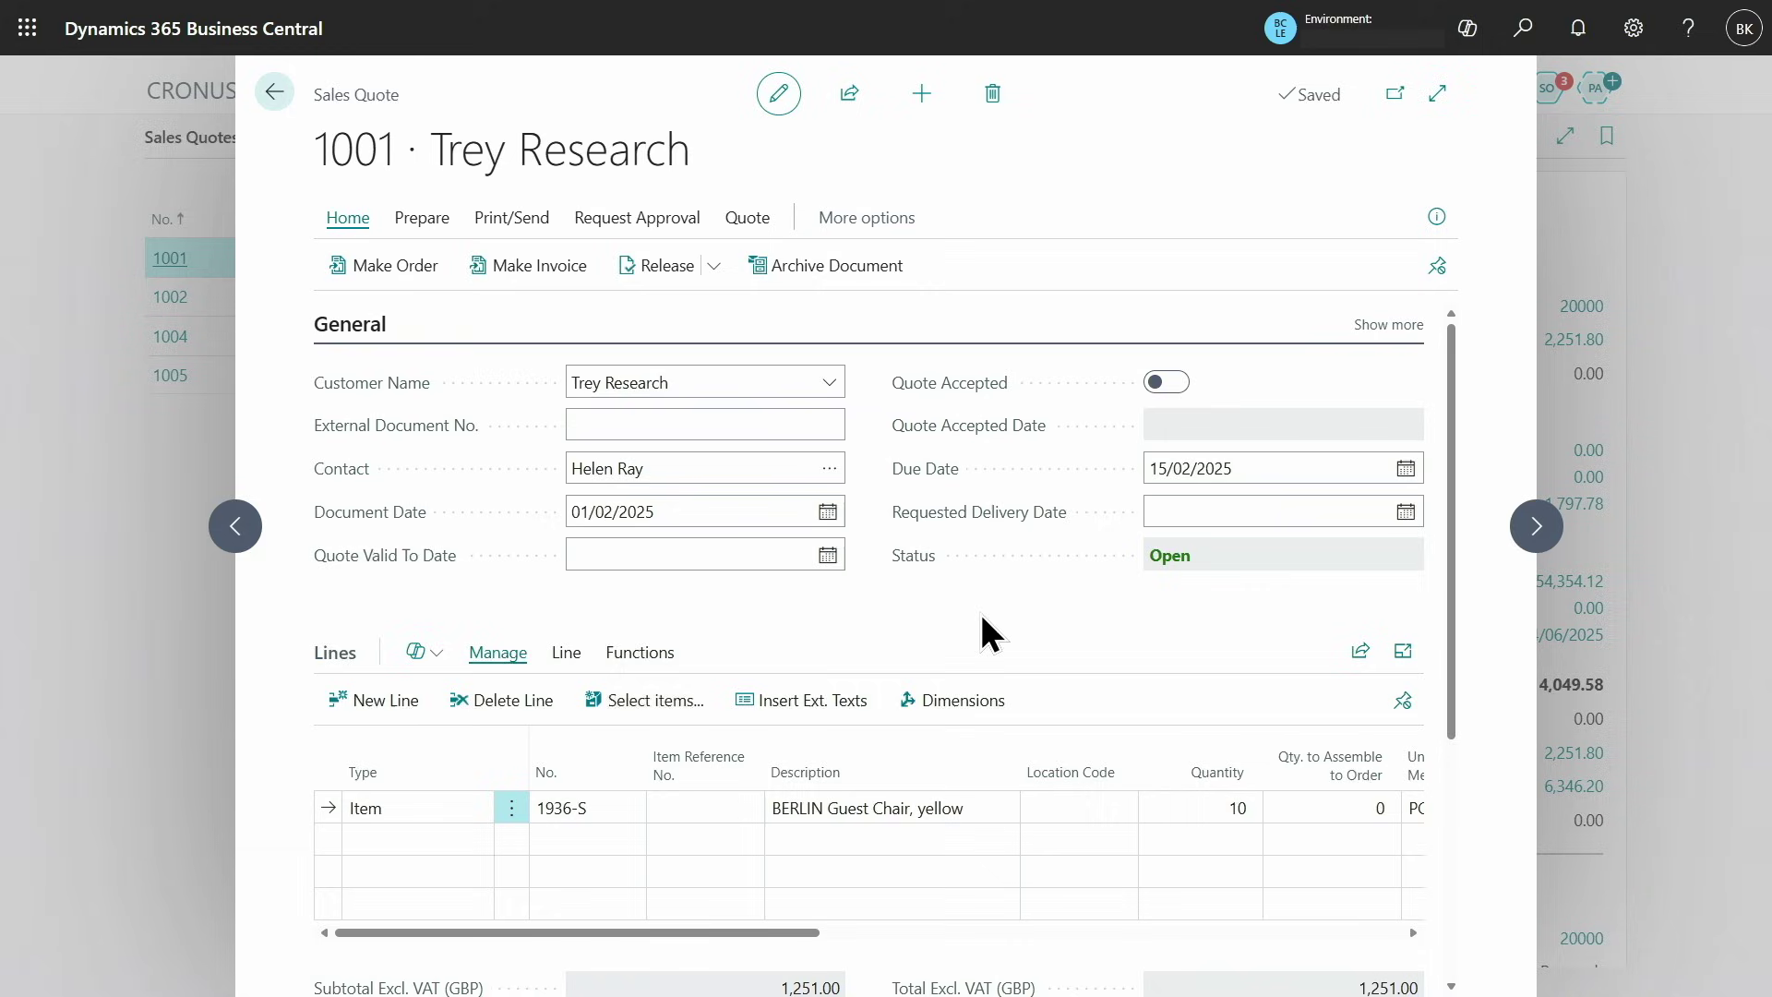
Show the Document Date calendar on sales quote 1001 with keyboard focus inside it
click(828, 512)
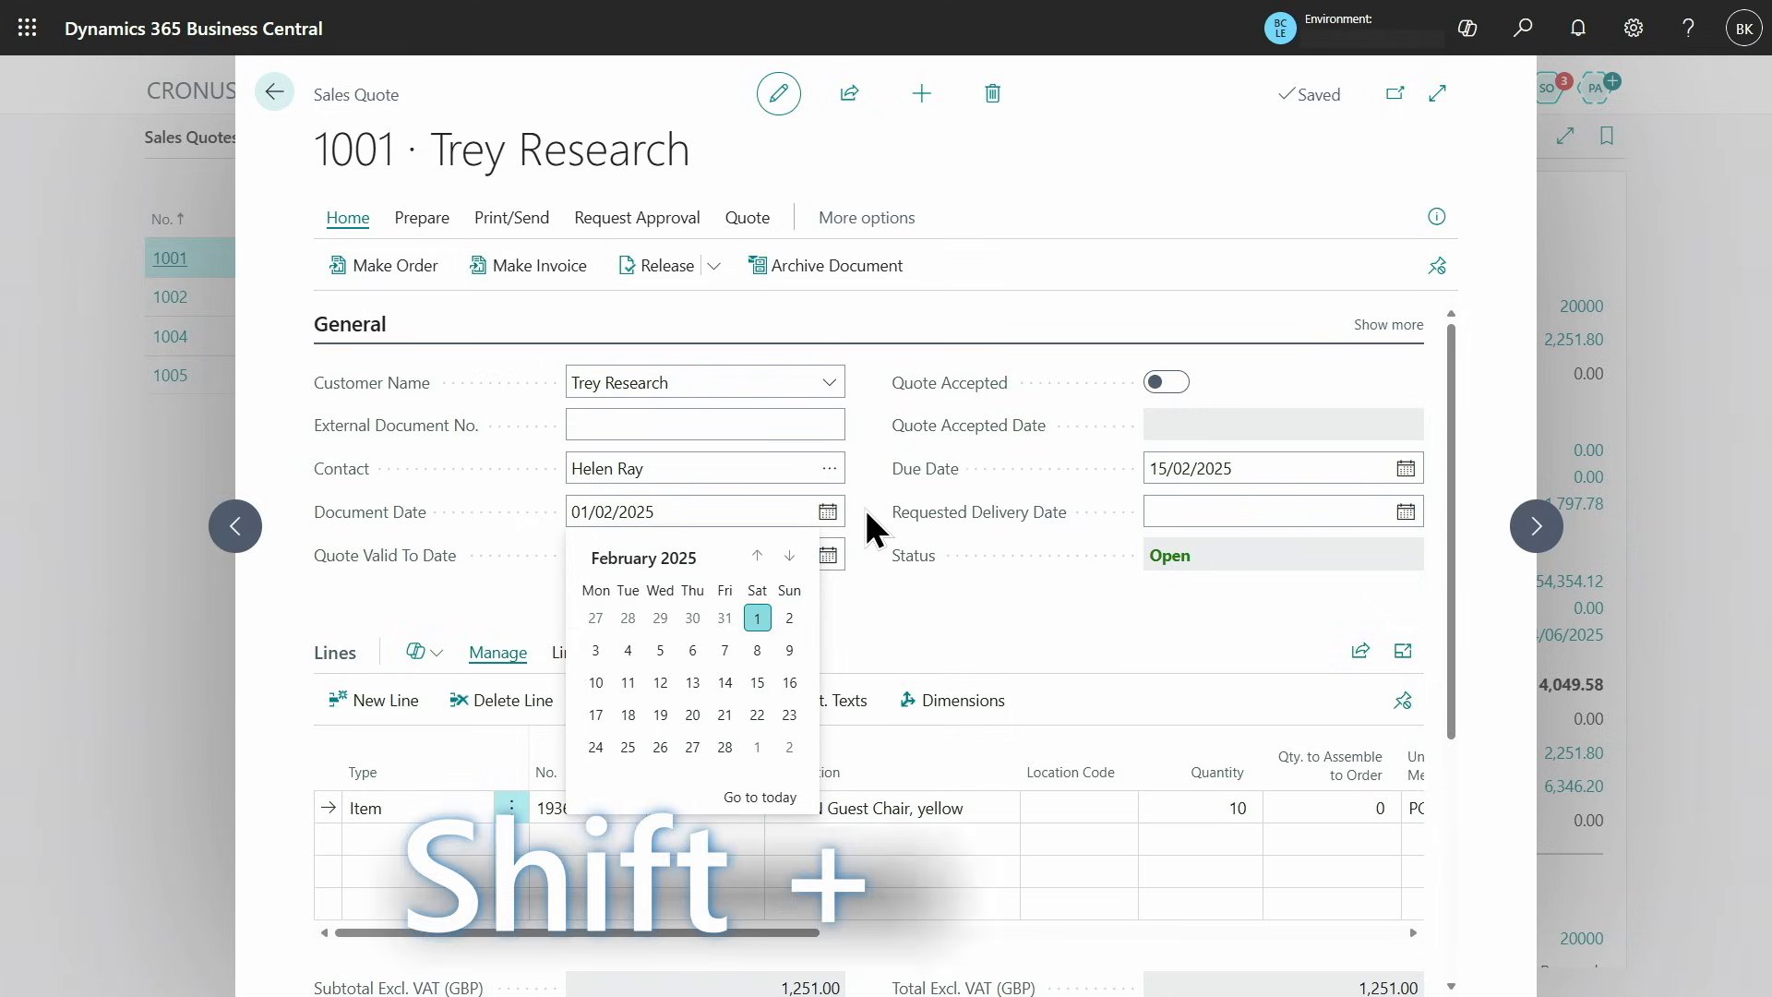
key(shift+Home)
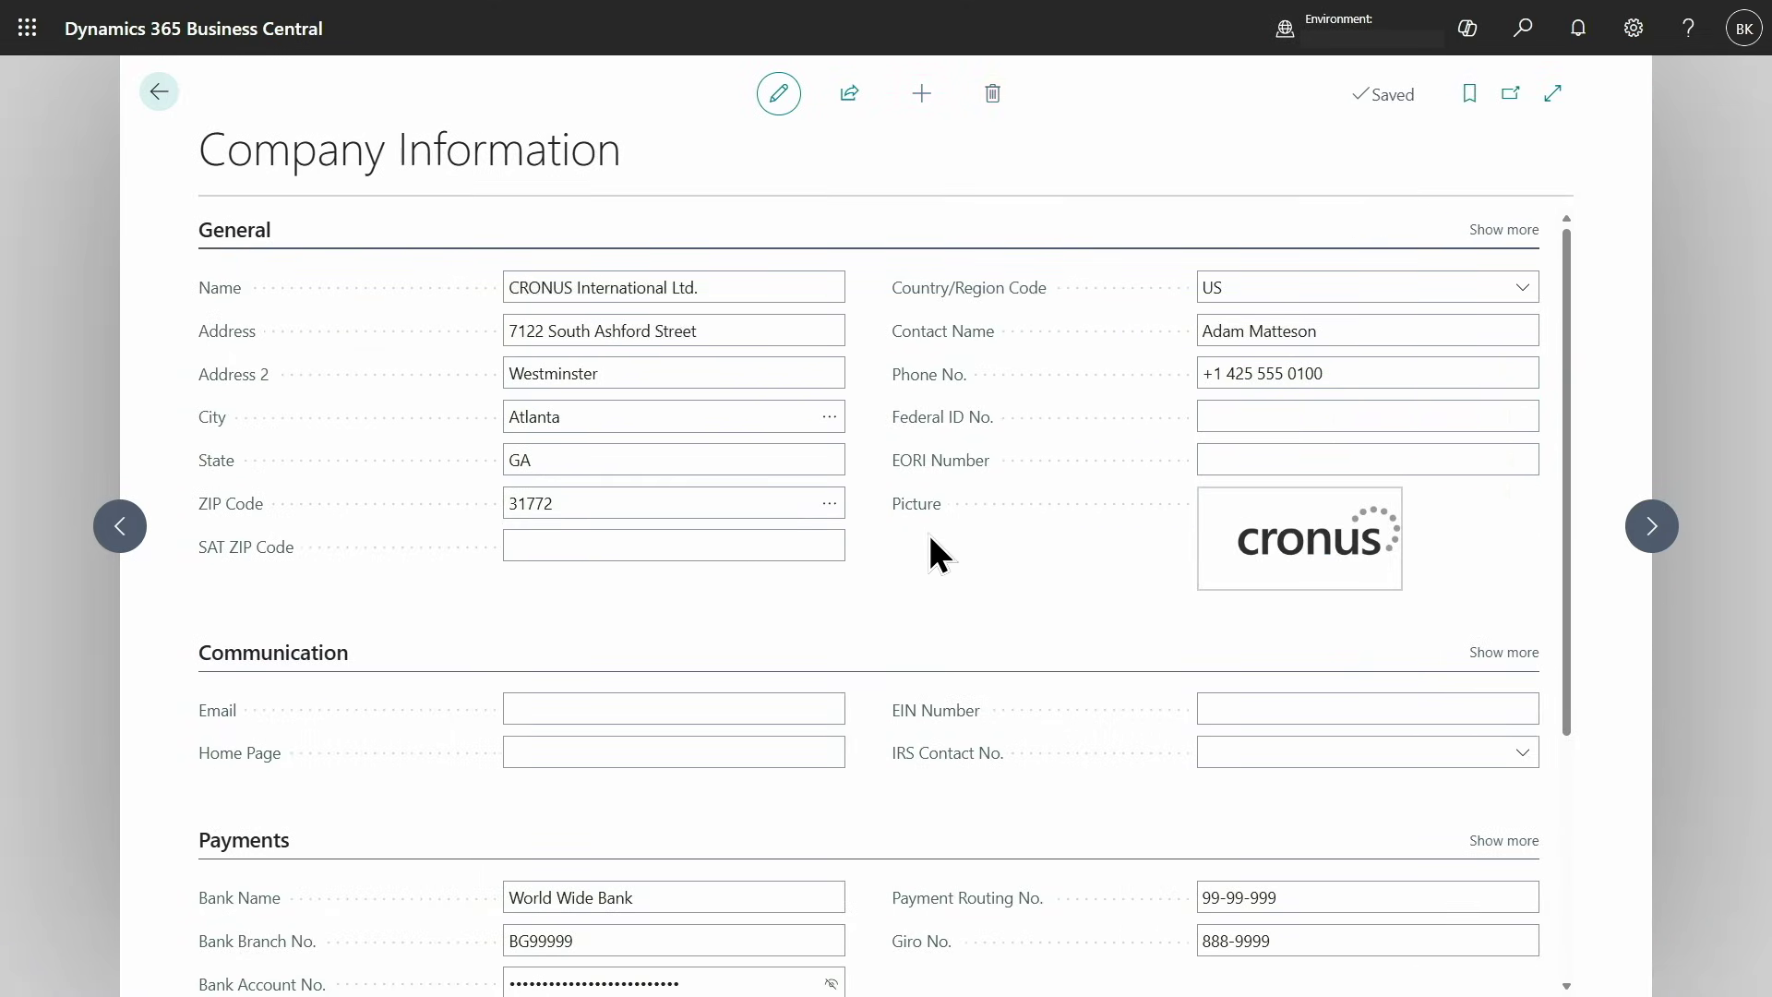
scroll(718, 561, down, 2)
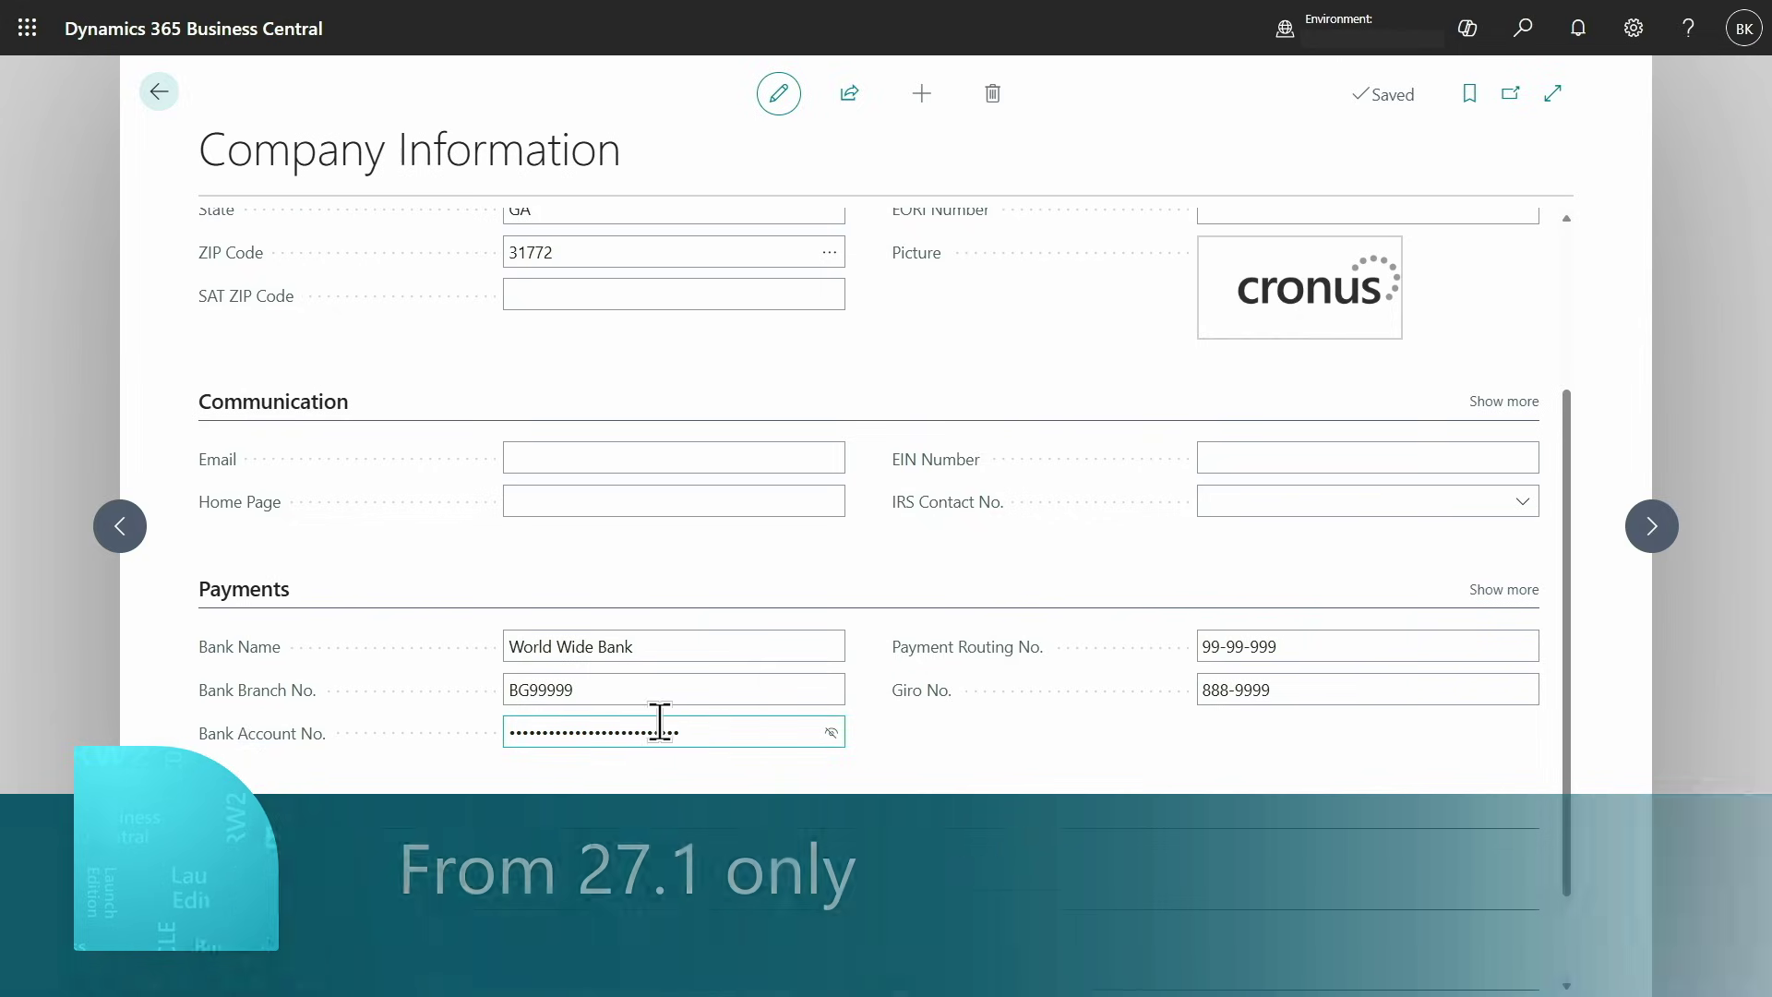
Reveal the Bank Account No. on Company Information, then mask it again
click(831, 734)
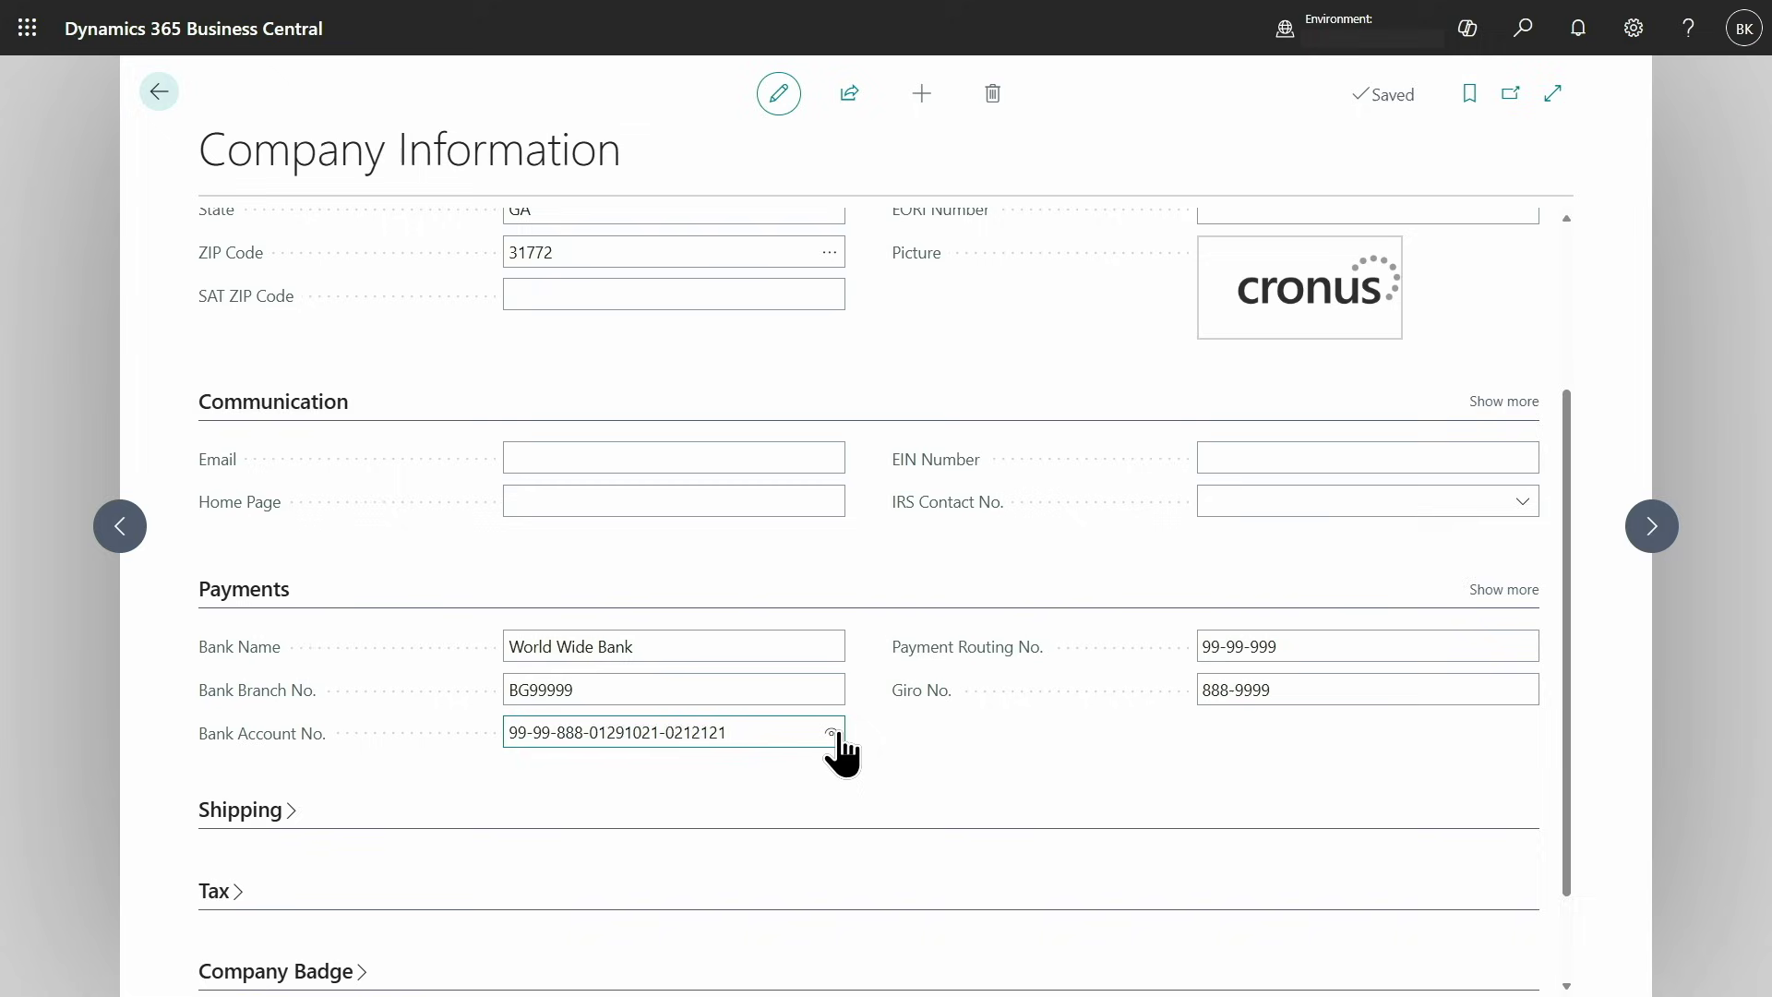
click(833, 734)
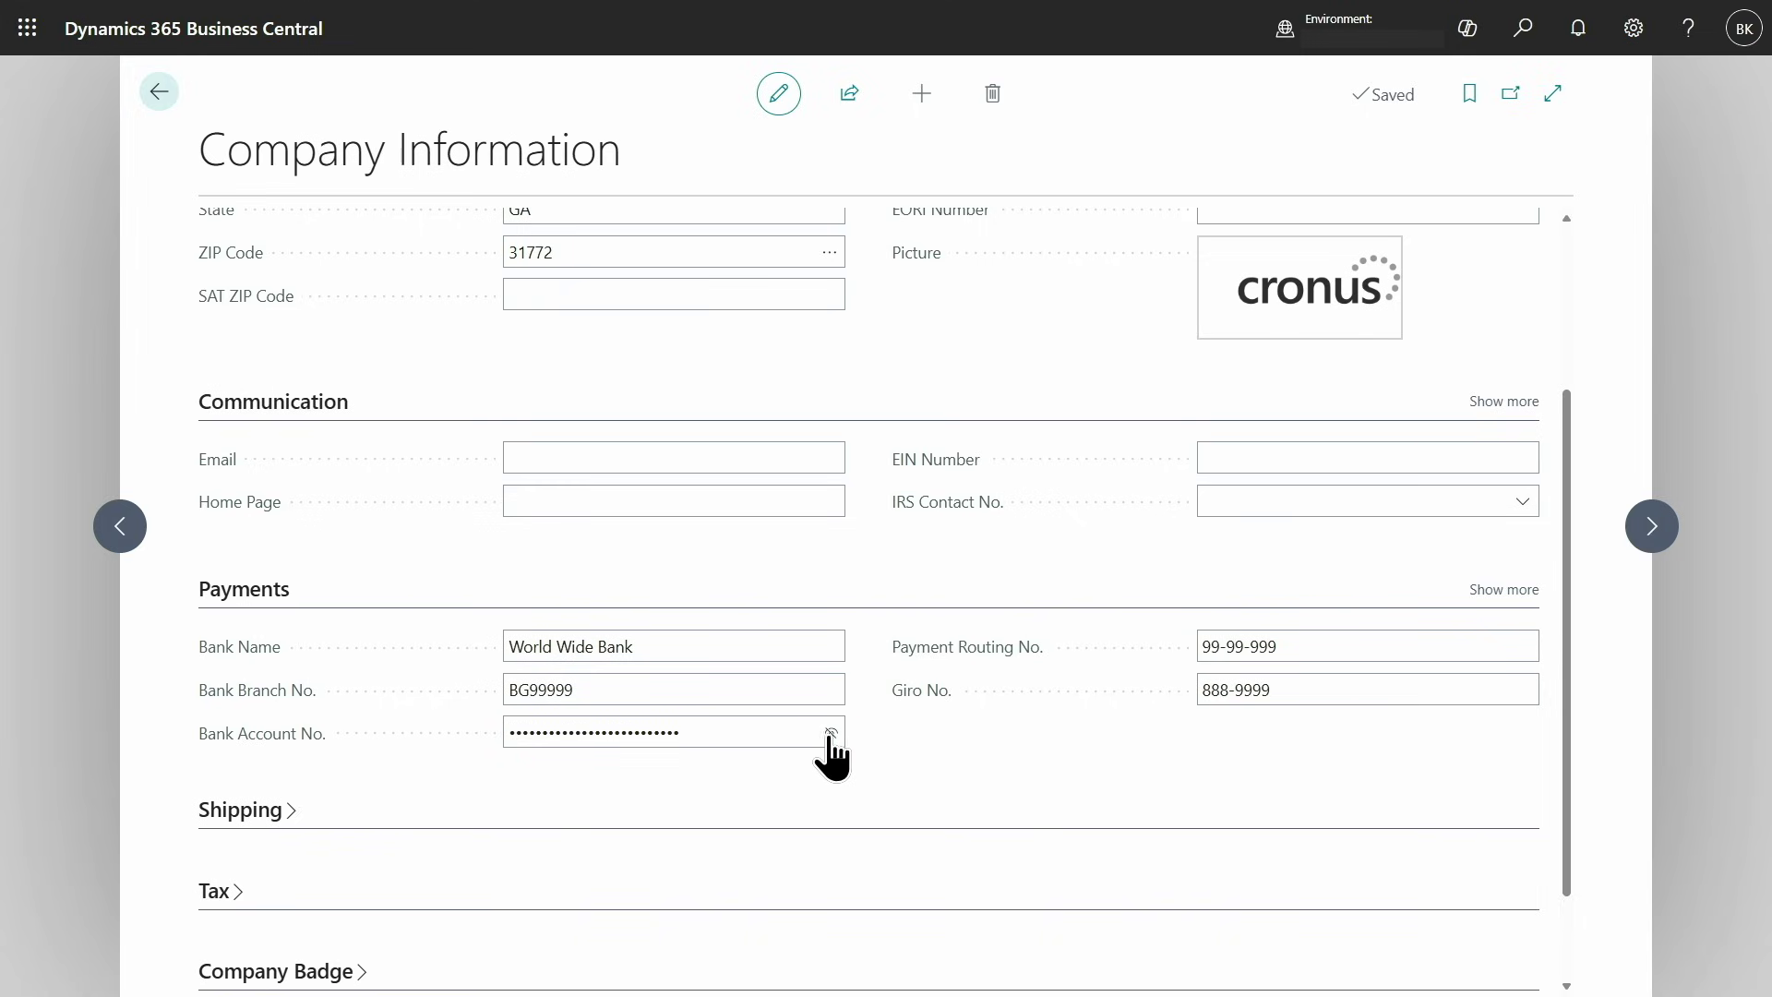